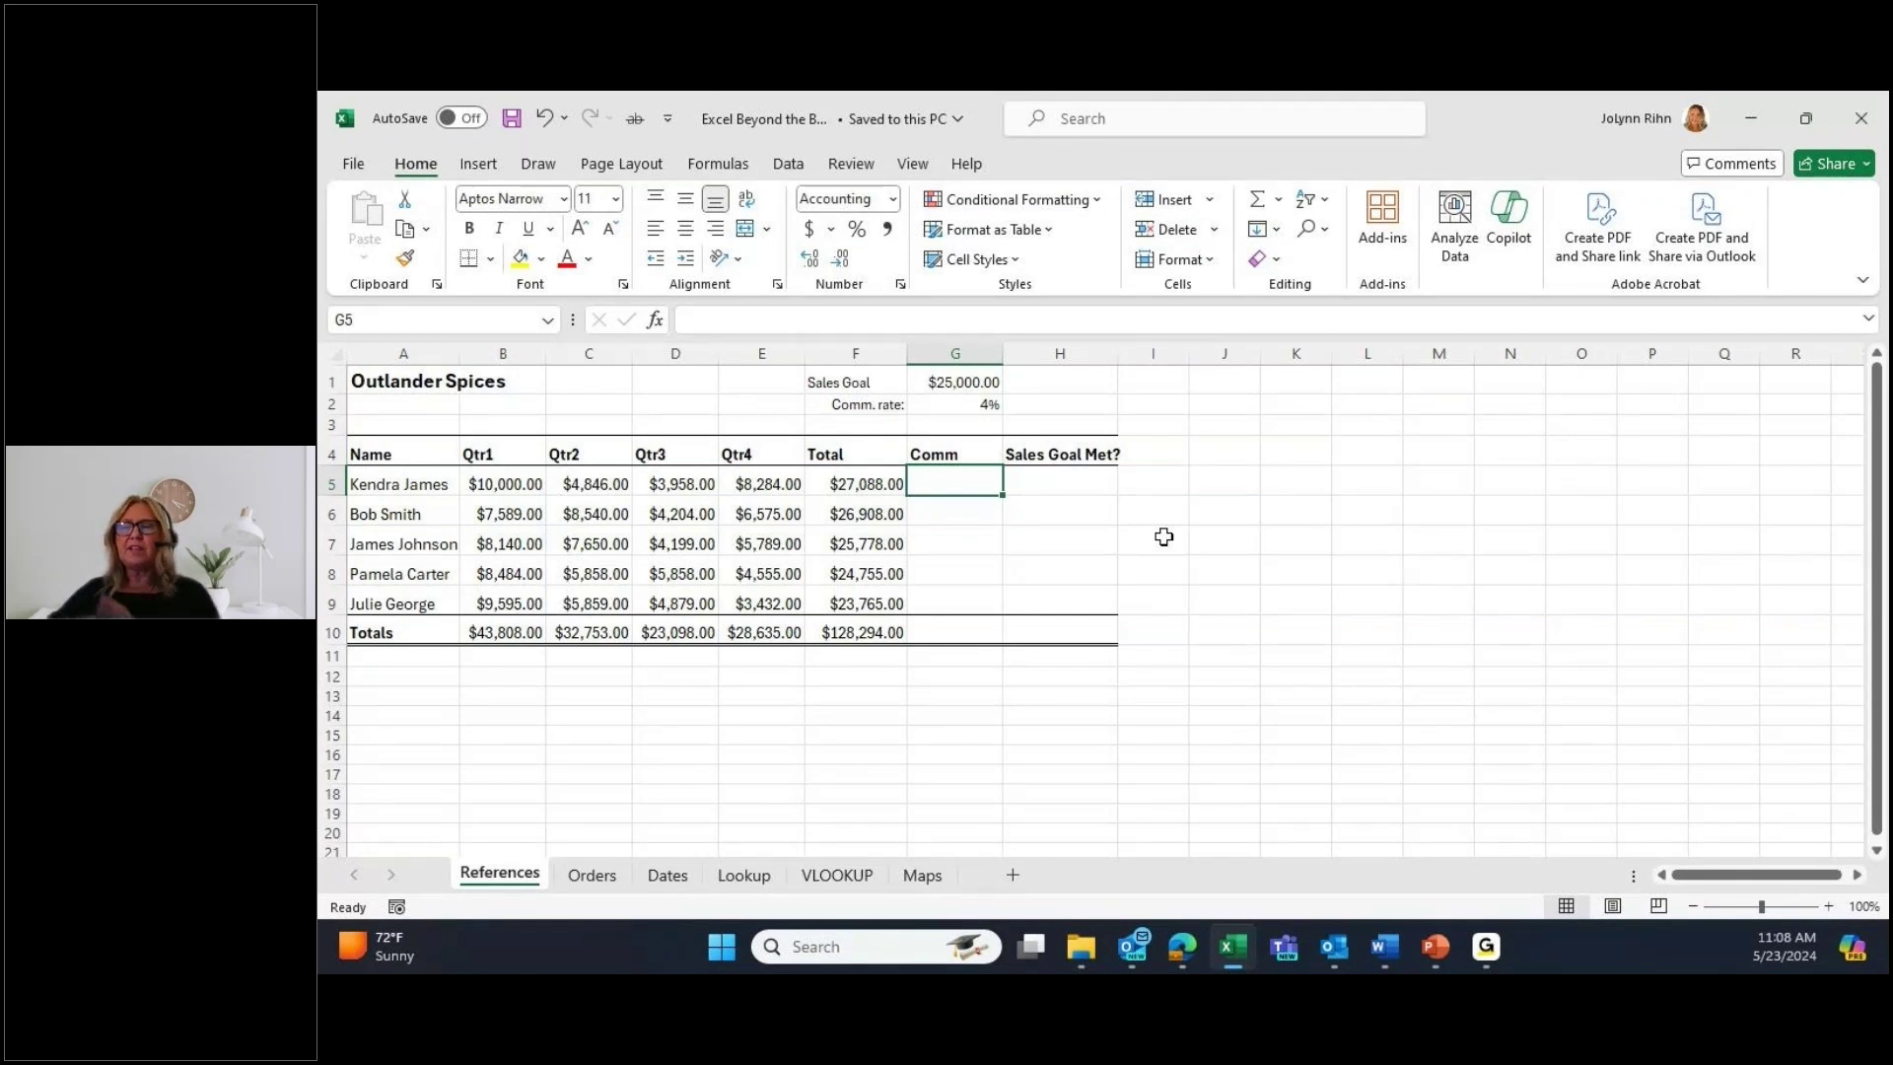
# Select the 4% rate cell G2 and enter CommissionRate as its name in the Name Box
pyautogui.click(955, 404)
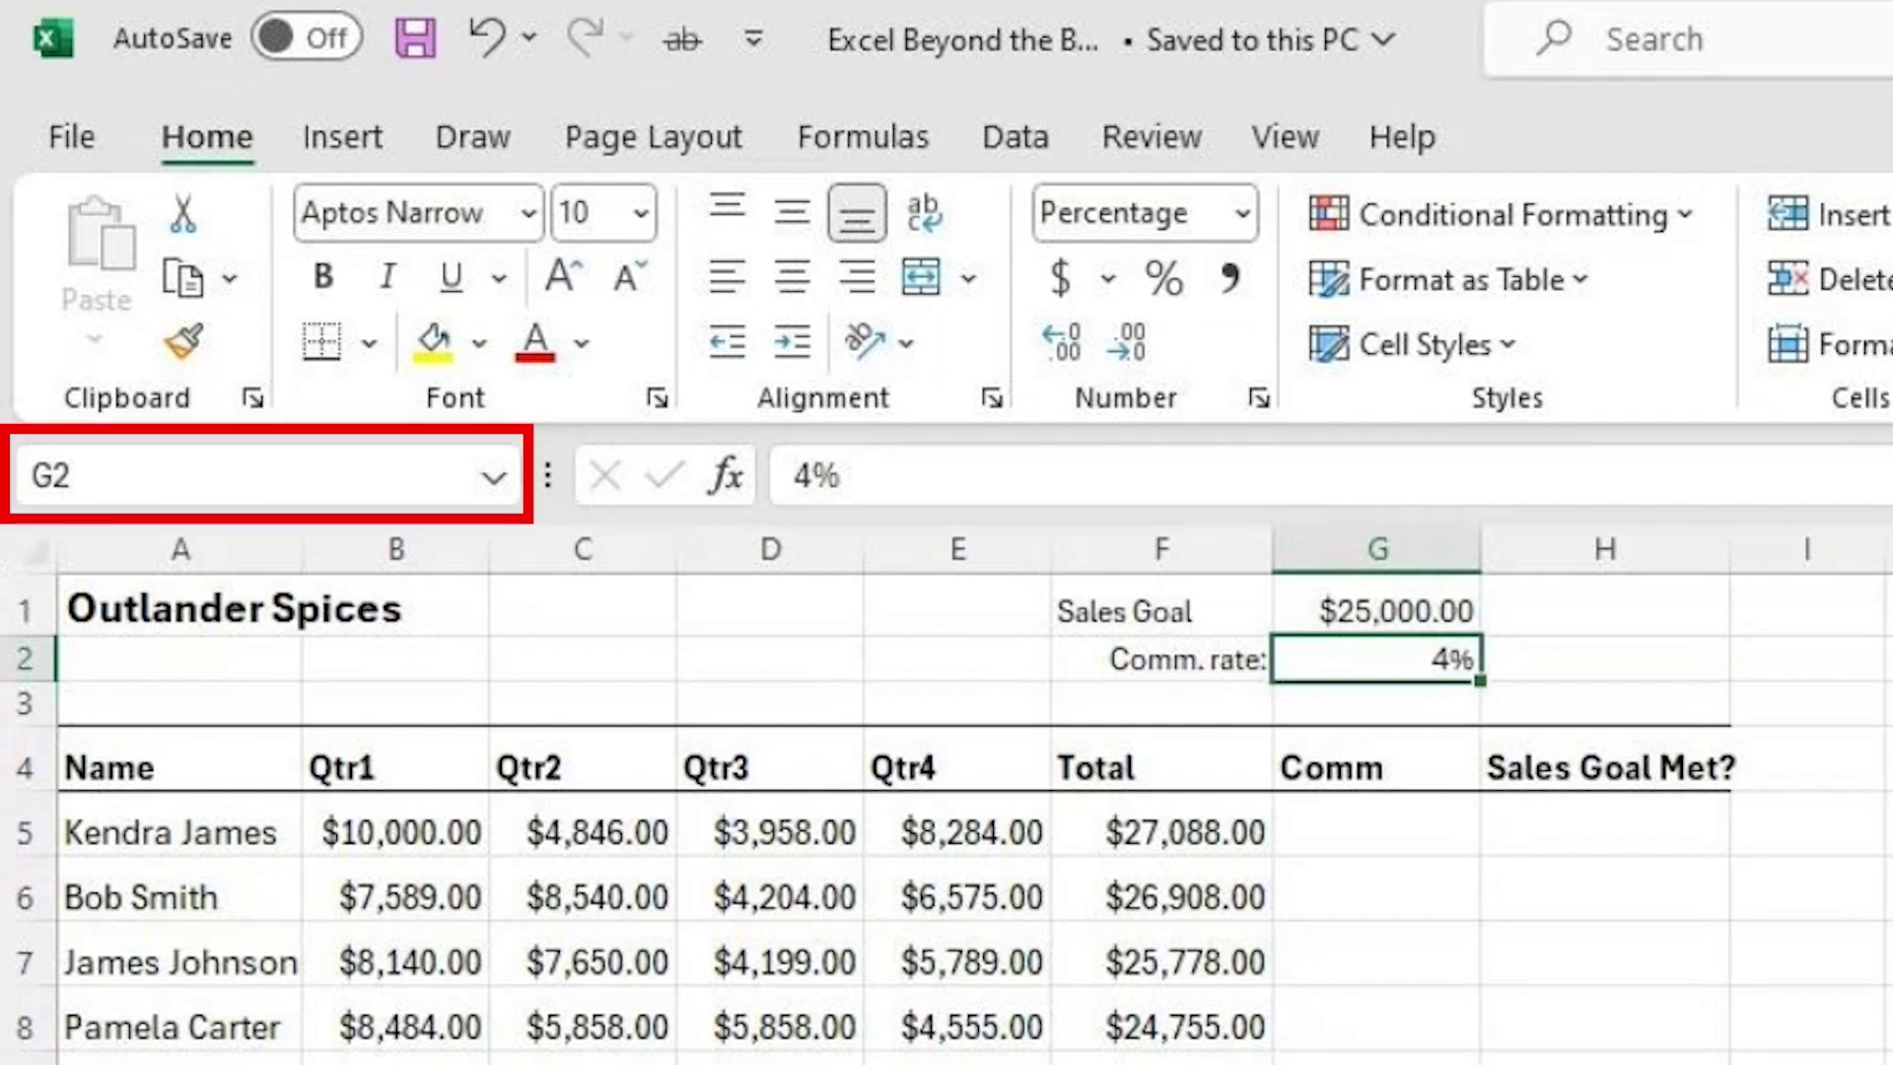
pyautogui.click(254, 480)
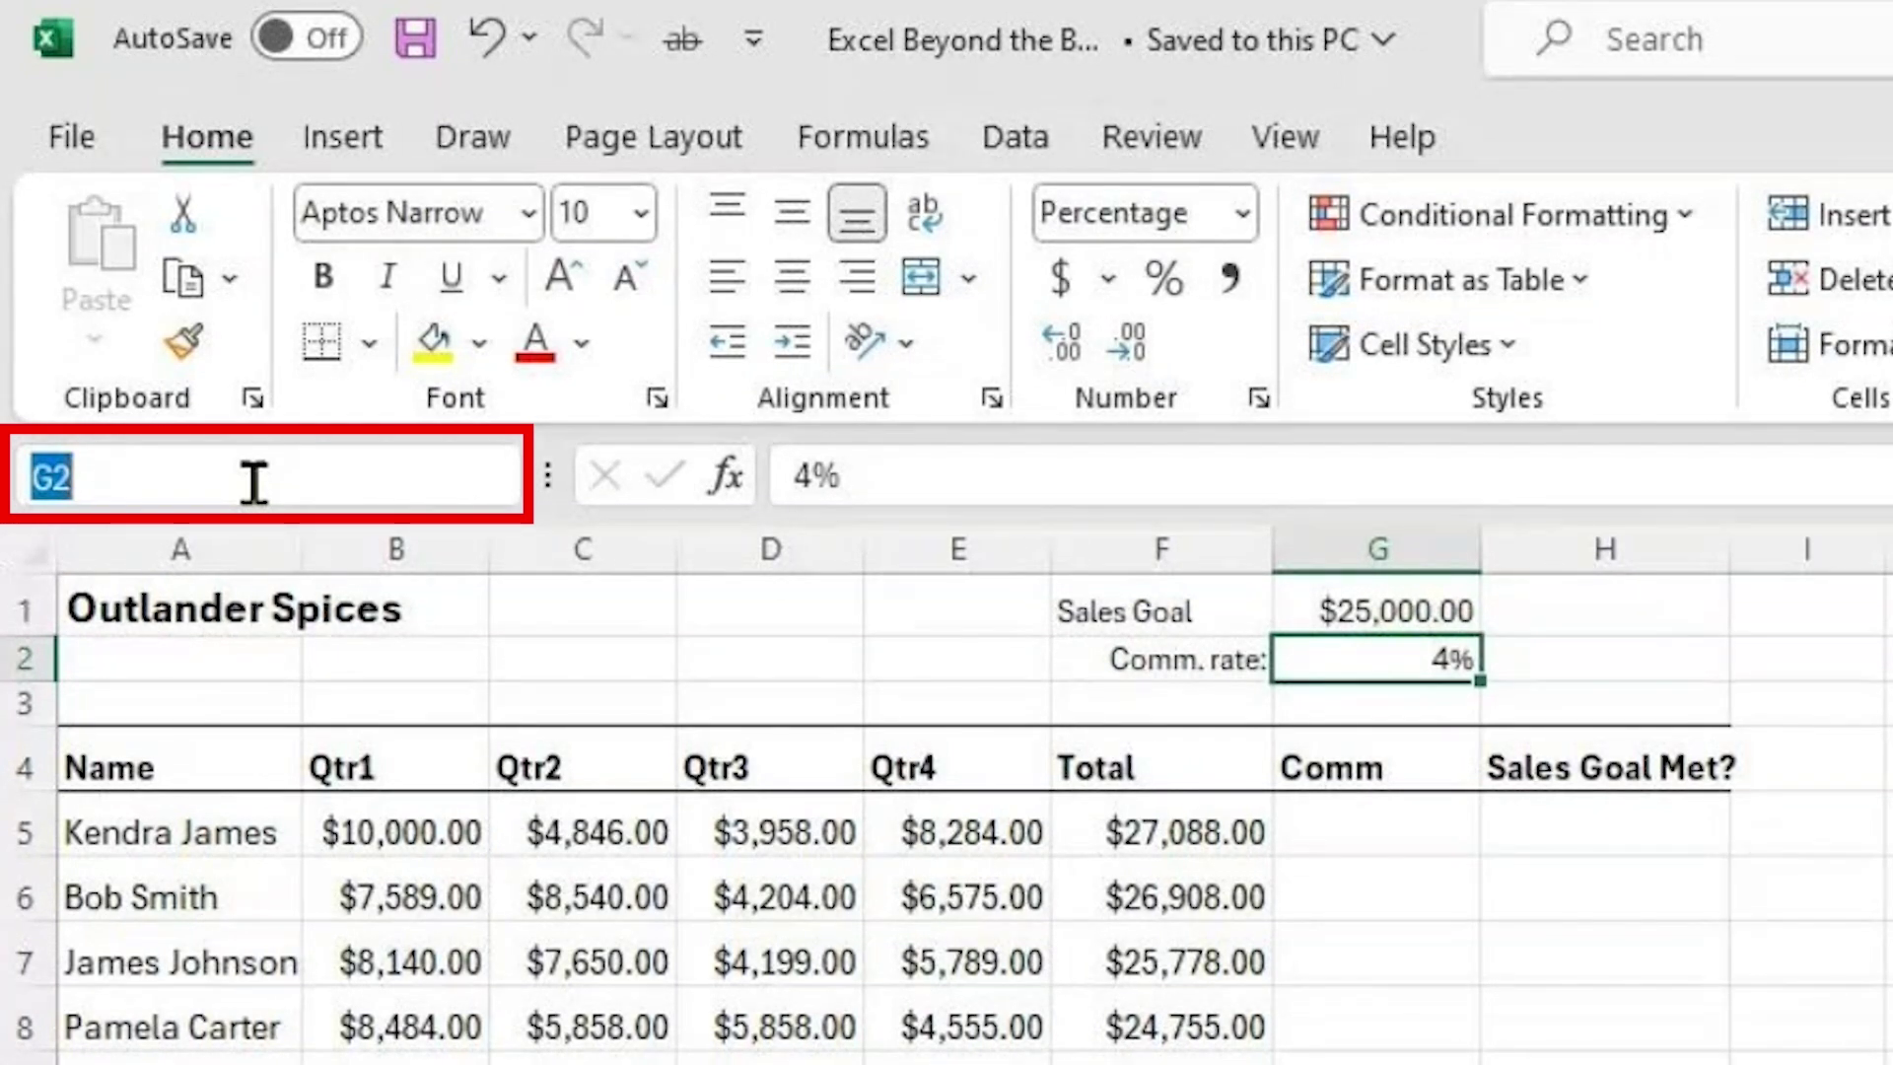
pyautogui.write('Commiss')
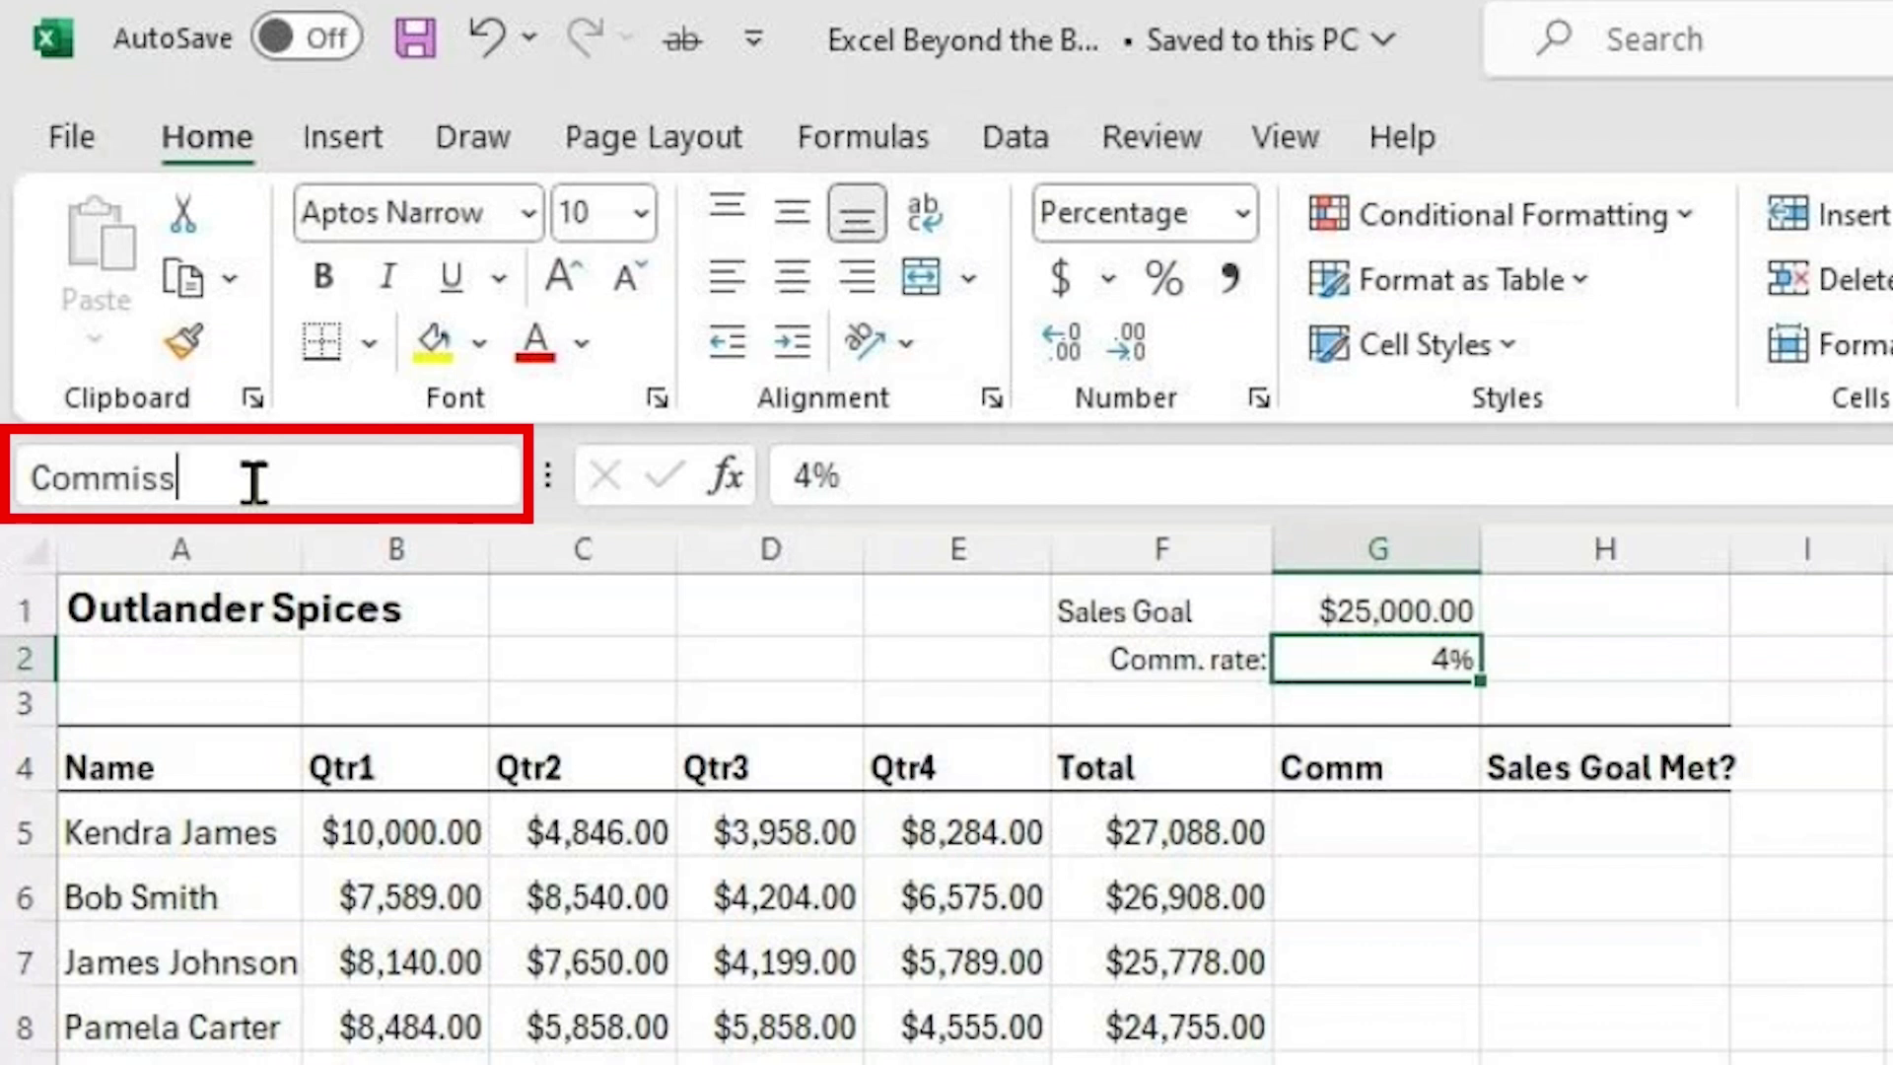
pyautogui.write('ionRate')
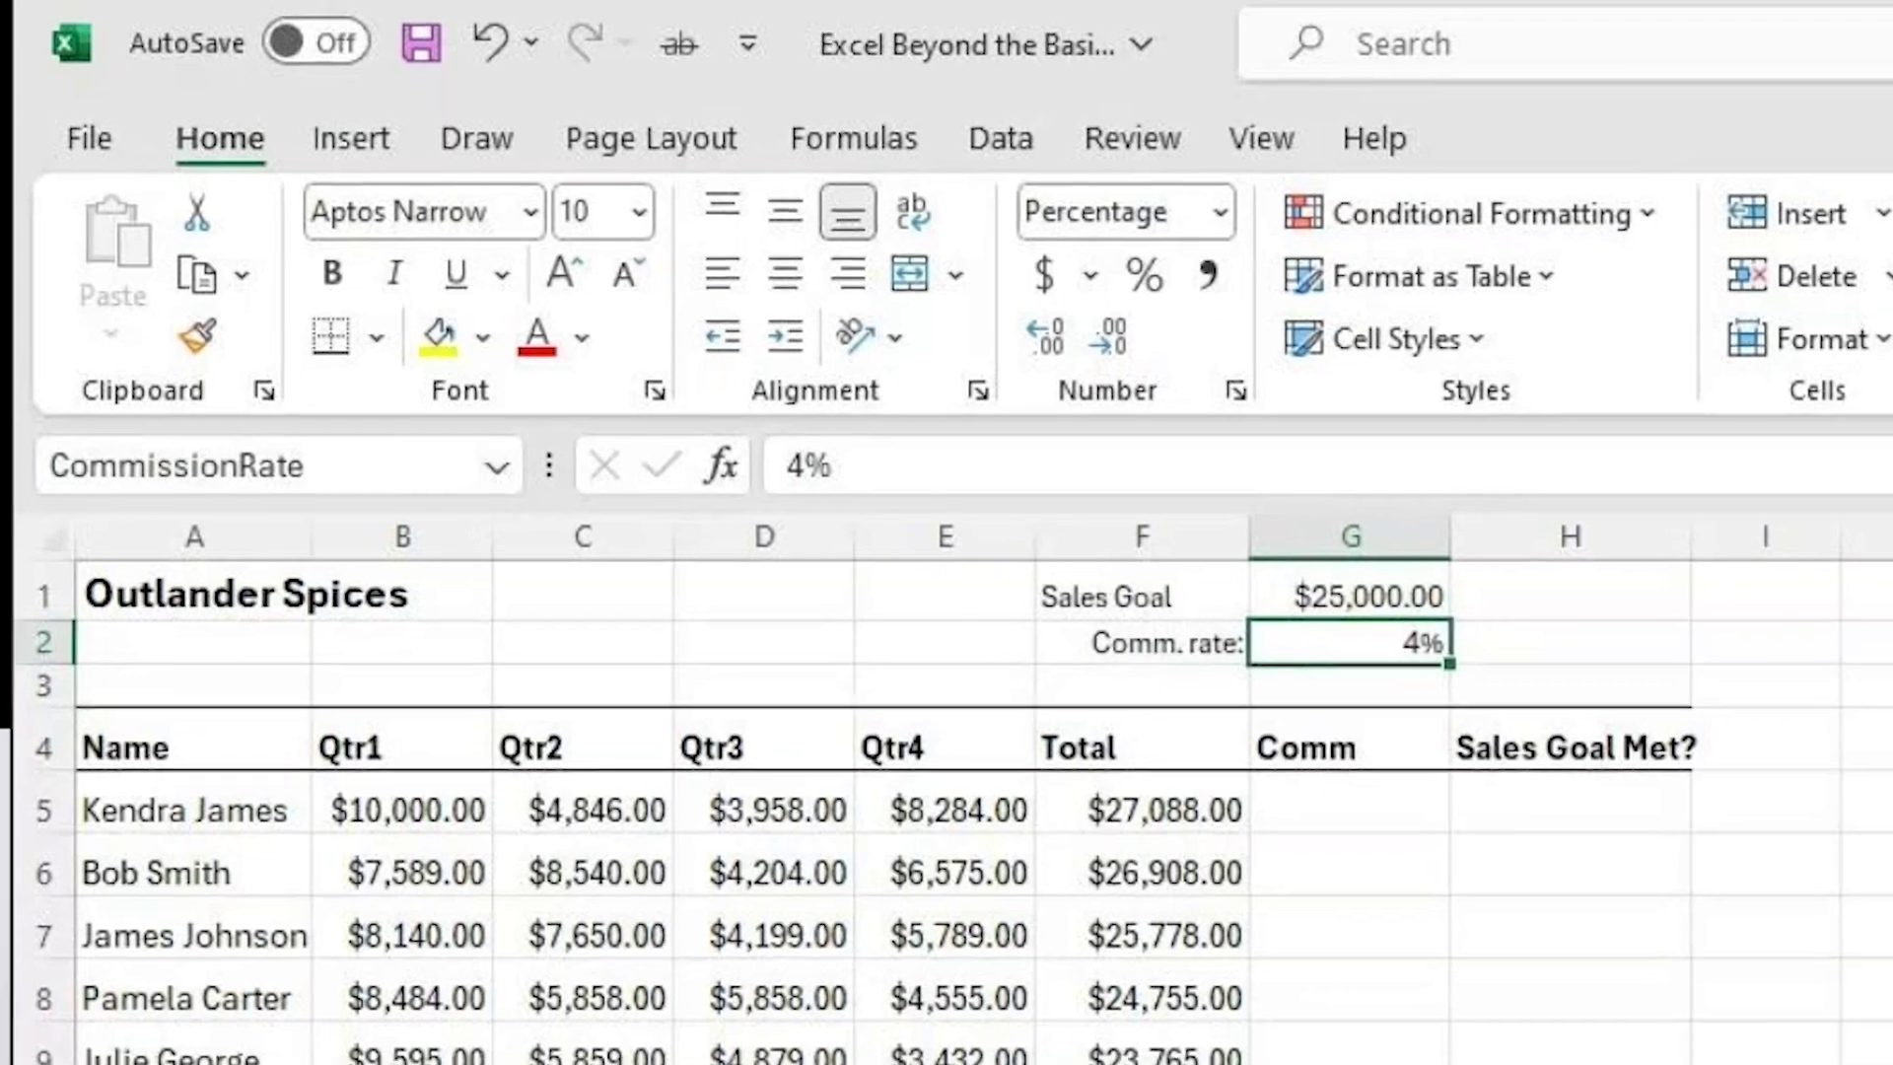
# Enter =F5*CommissionRate in G5 and fill it down through G9
pyautogui.click(1282, 741)
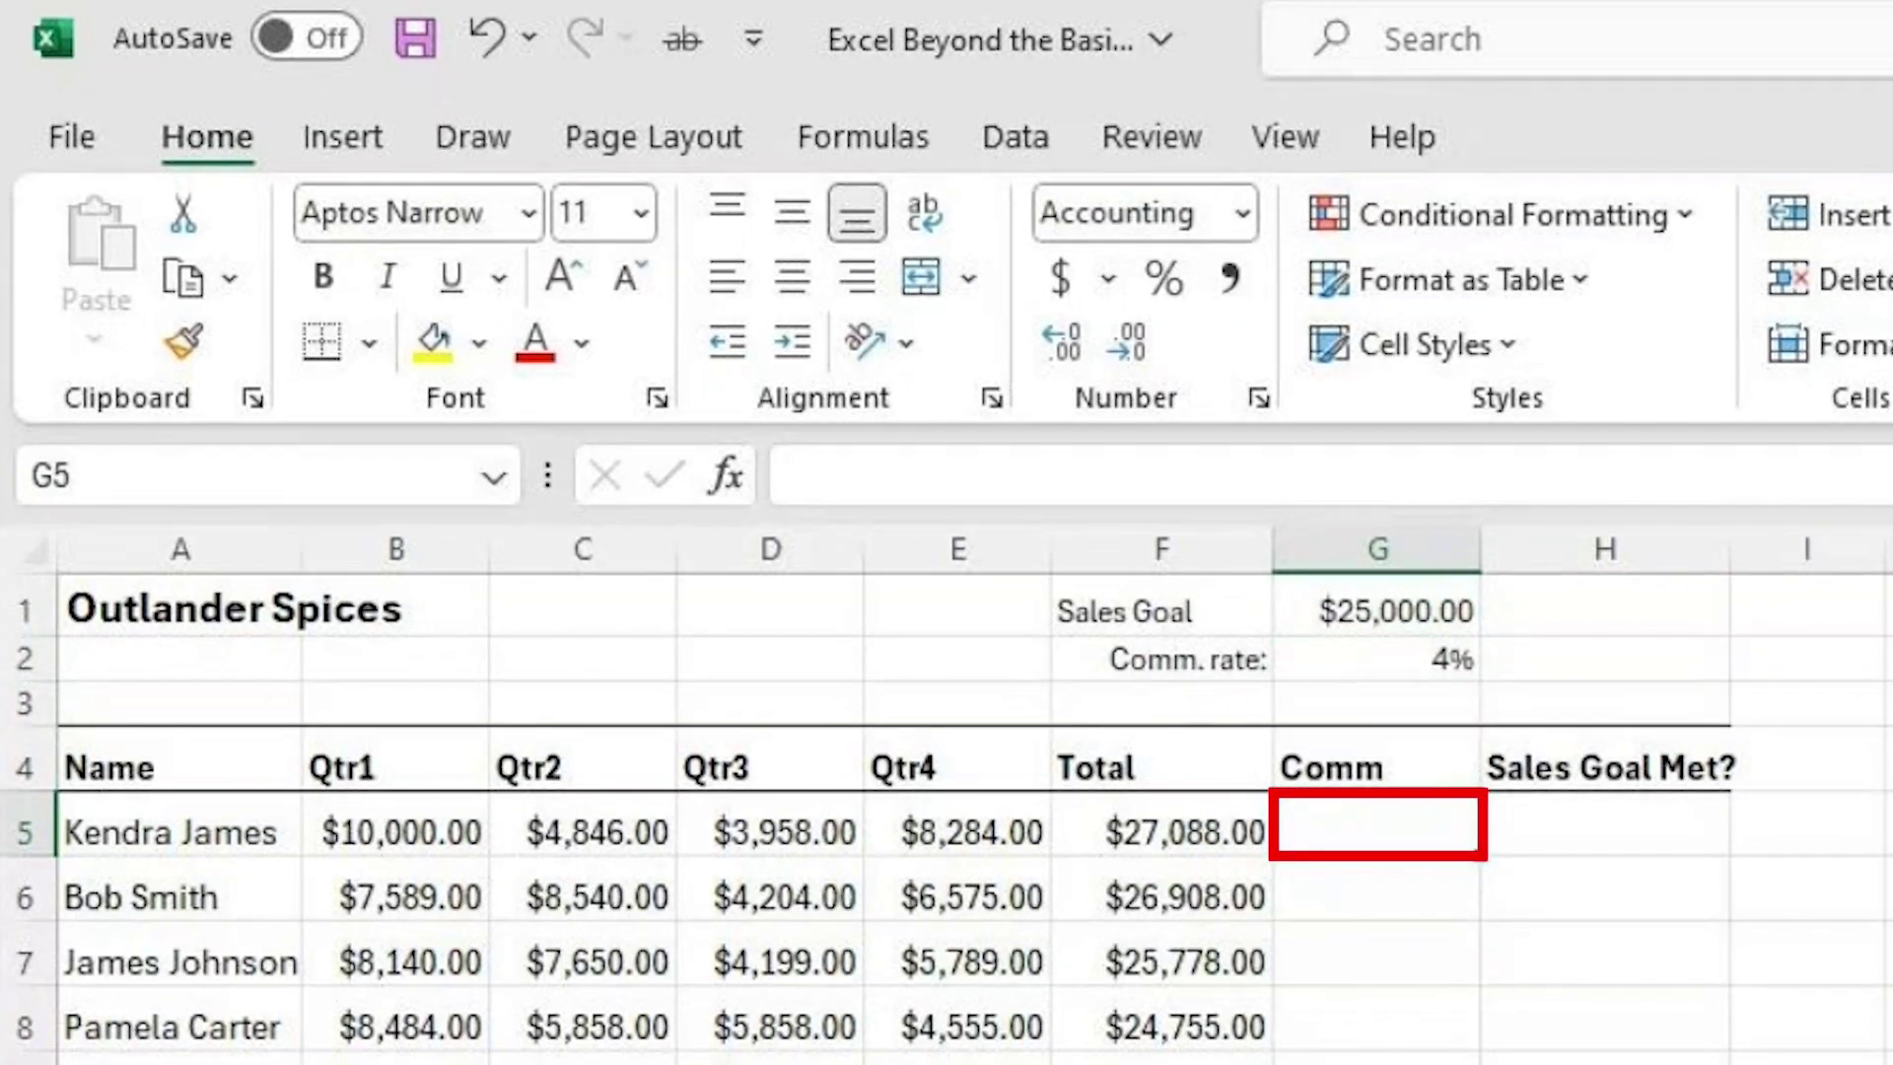
pyautogui.write('=')
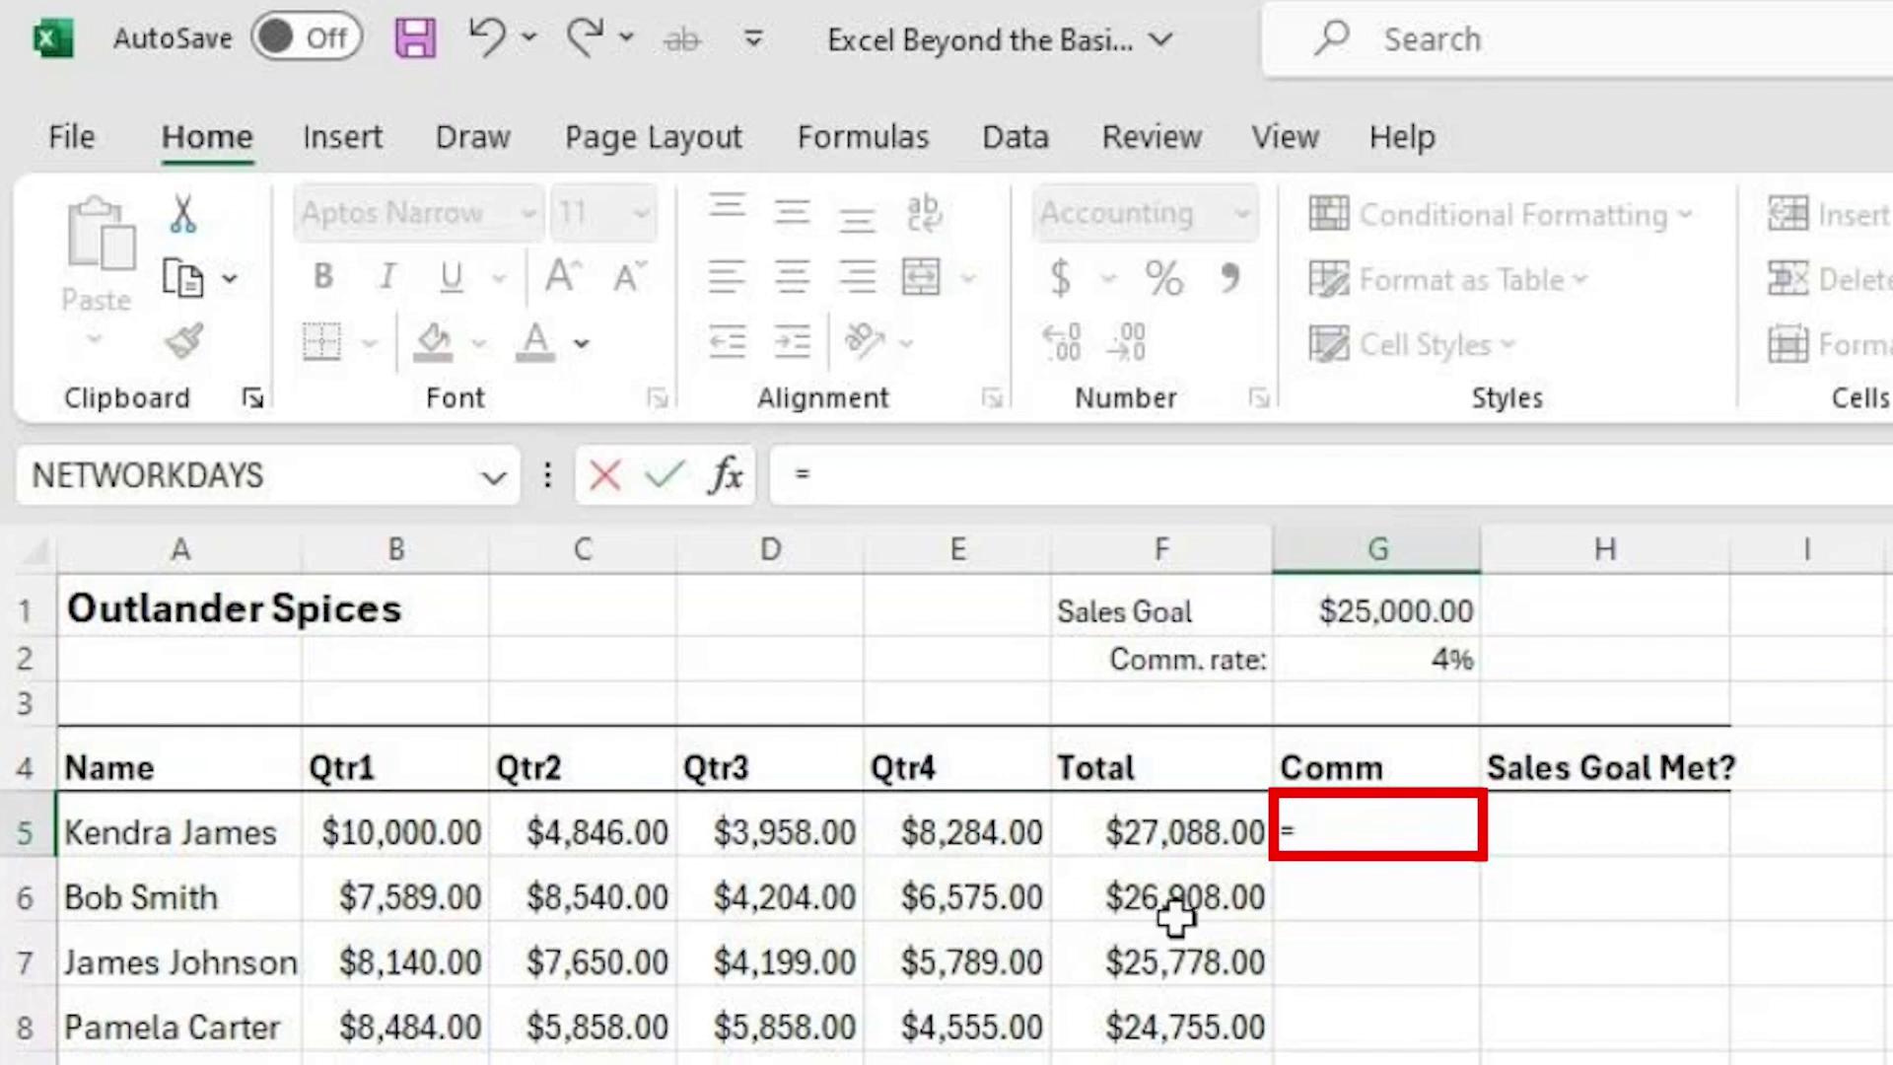
pyautogui.click(1144, 843)
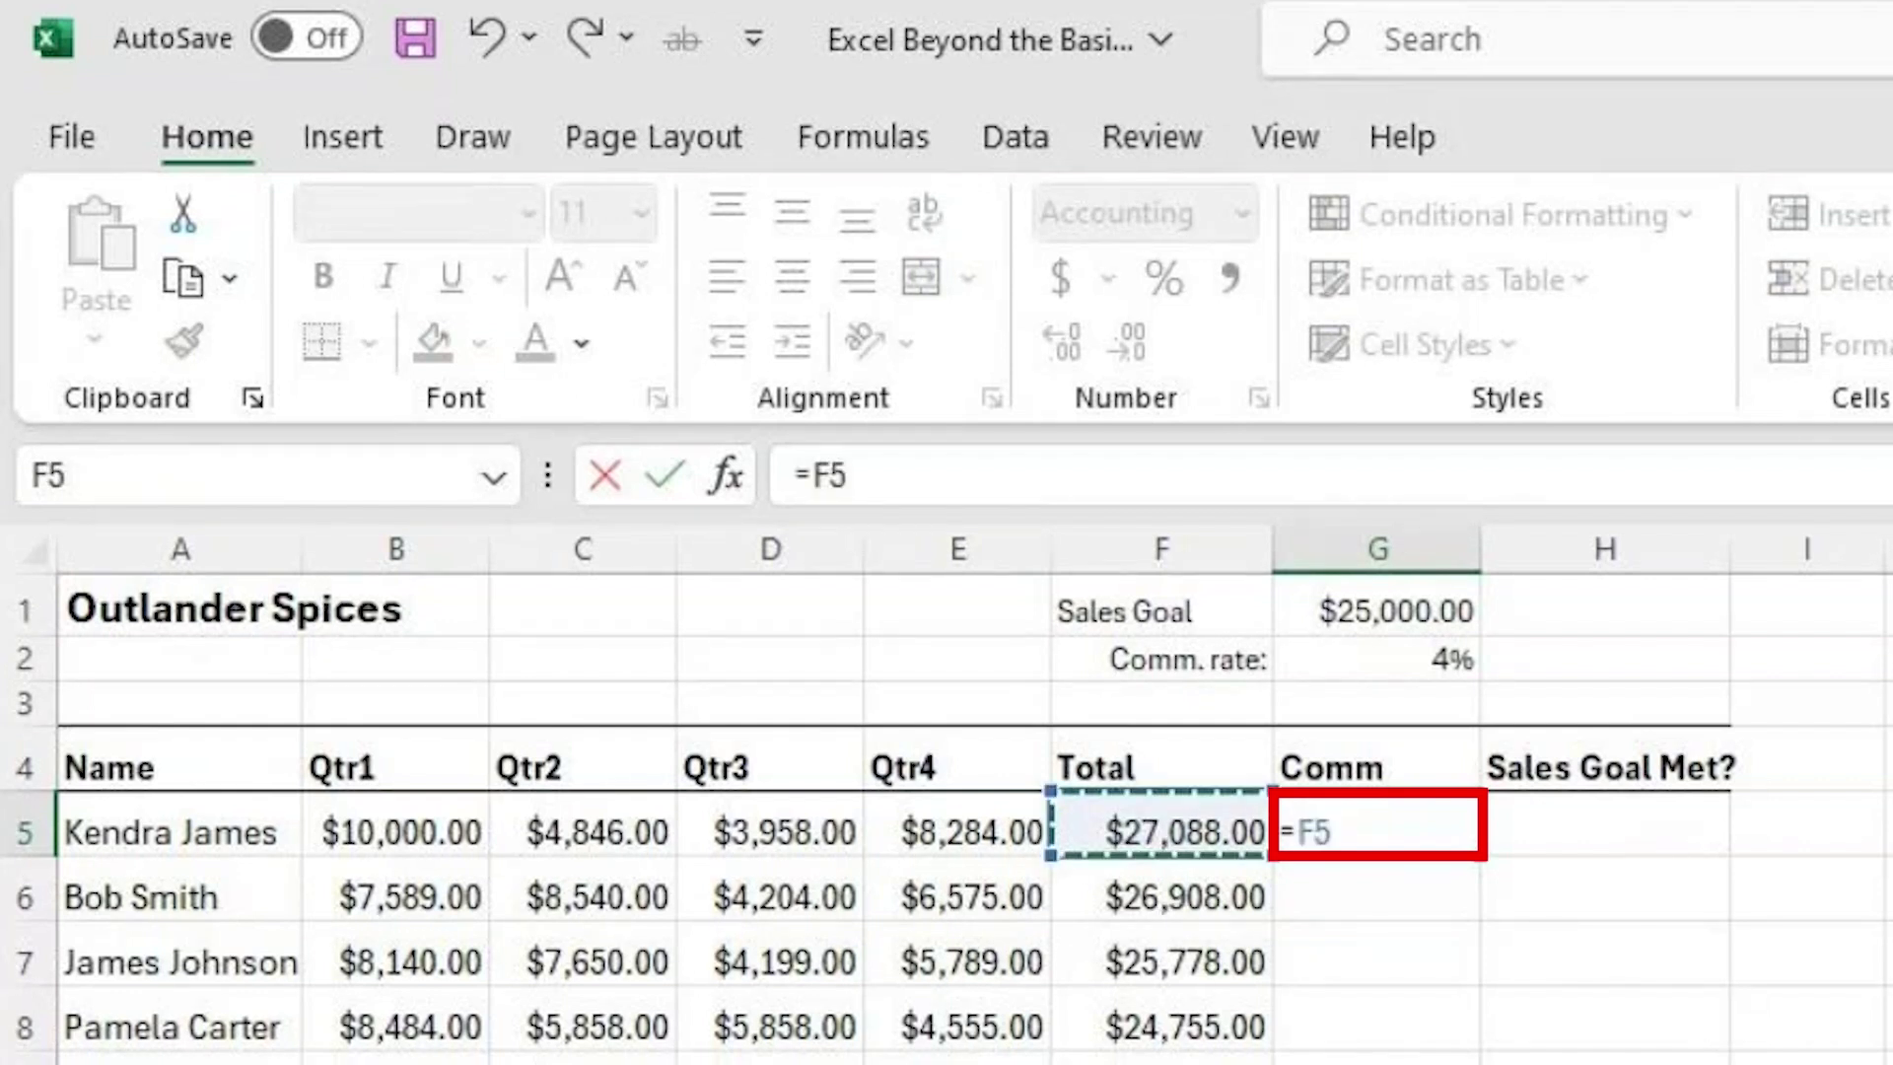
pyautogui.write('*co')
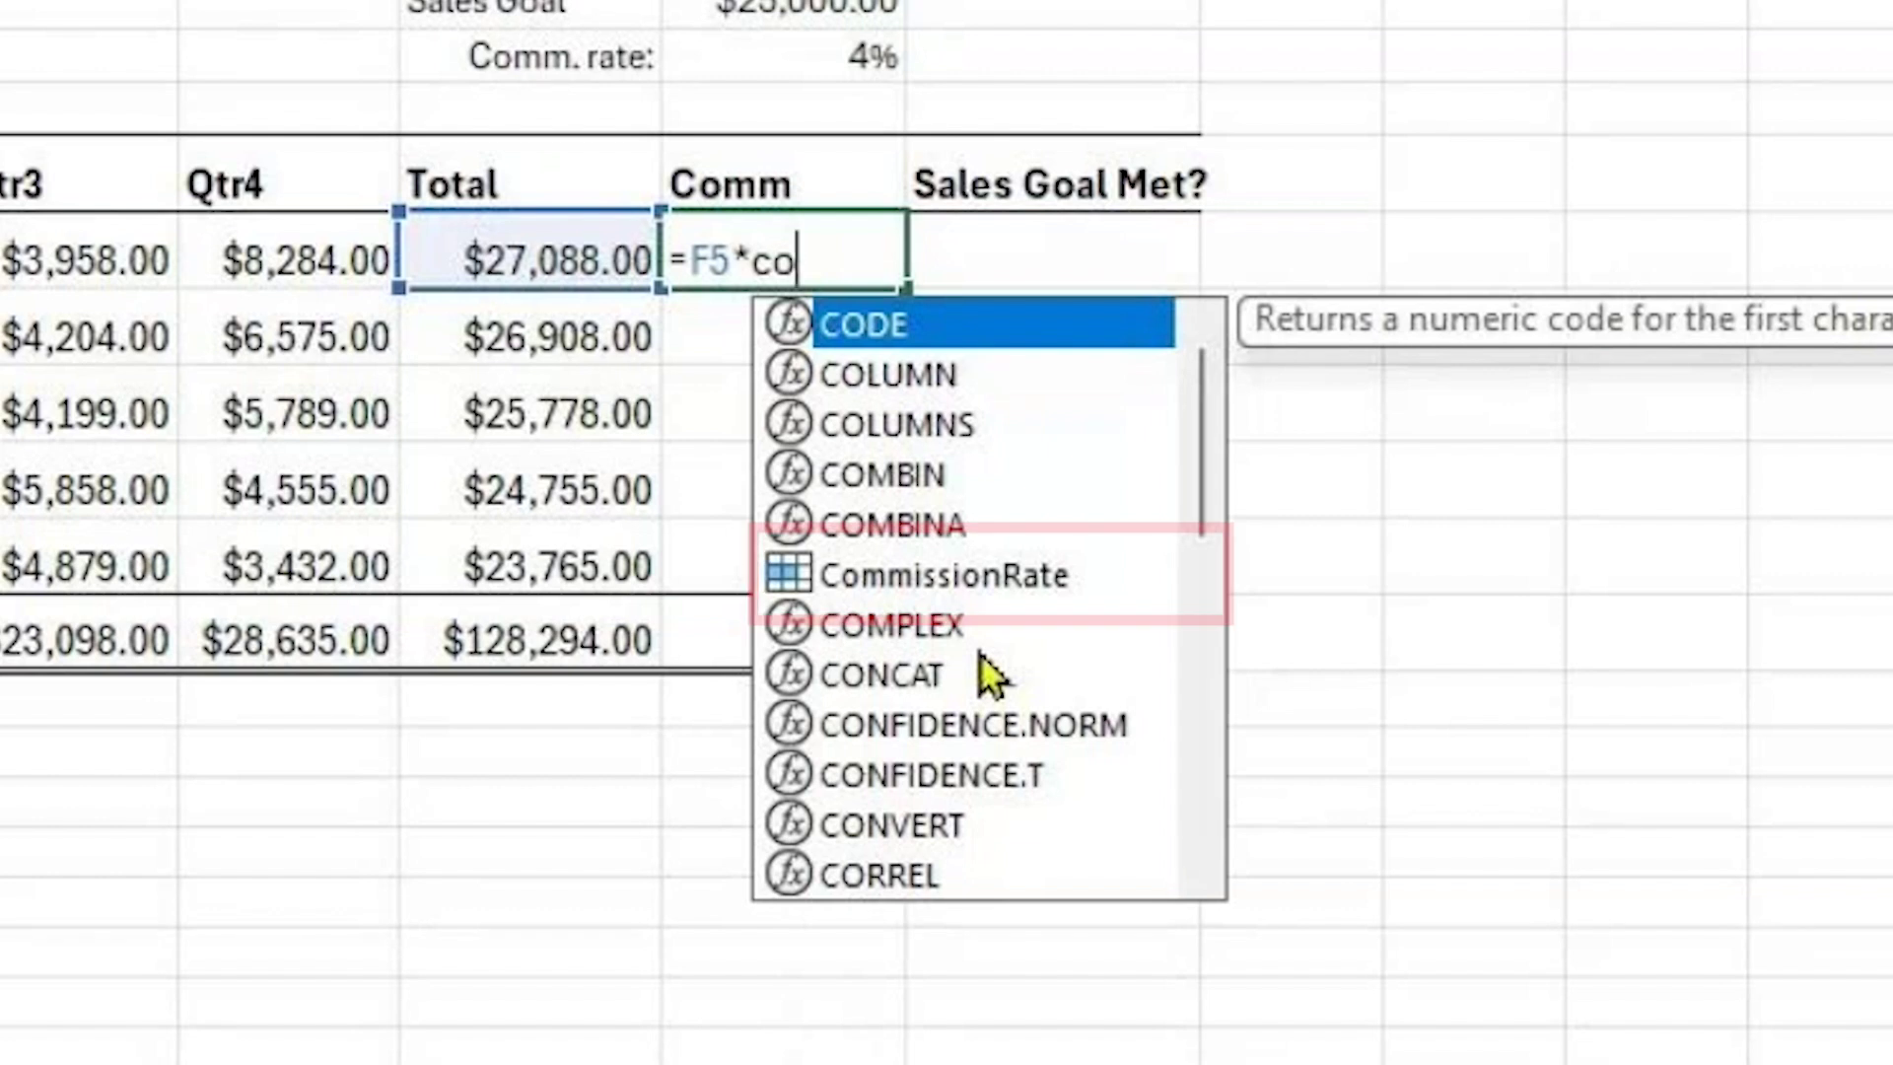
pyautogui.doubleClick(1035, 575)
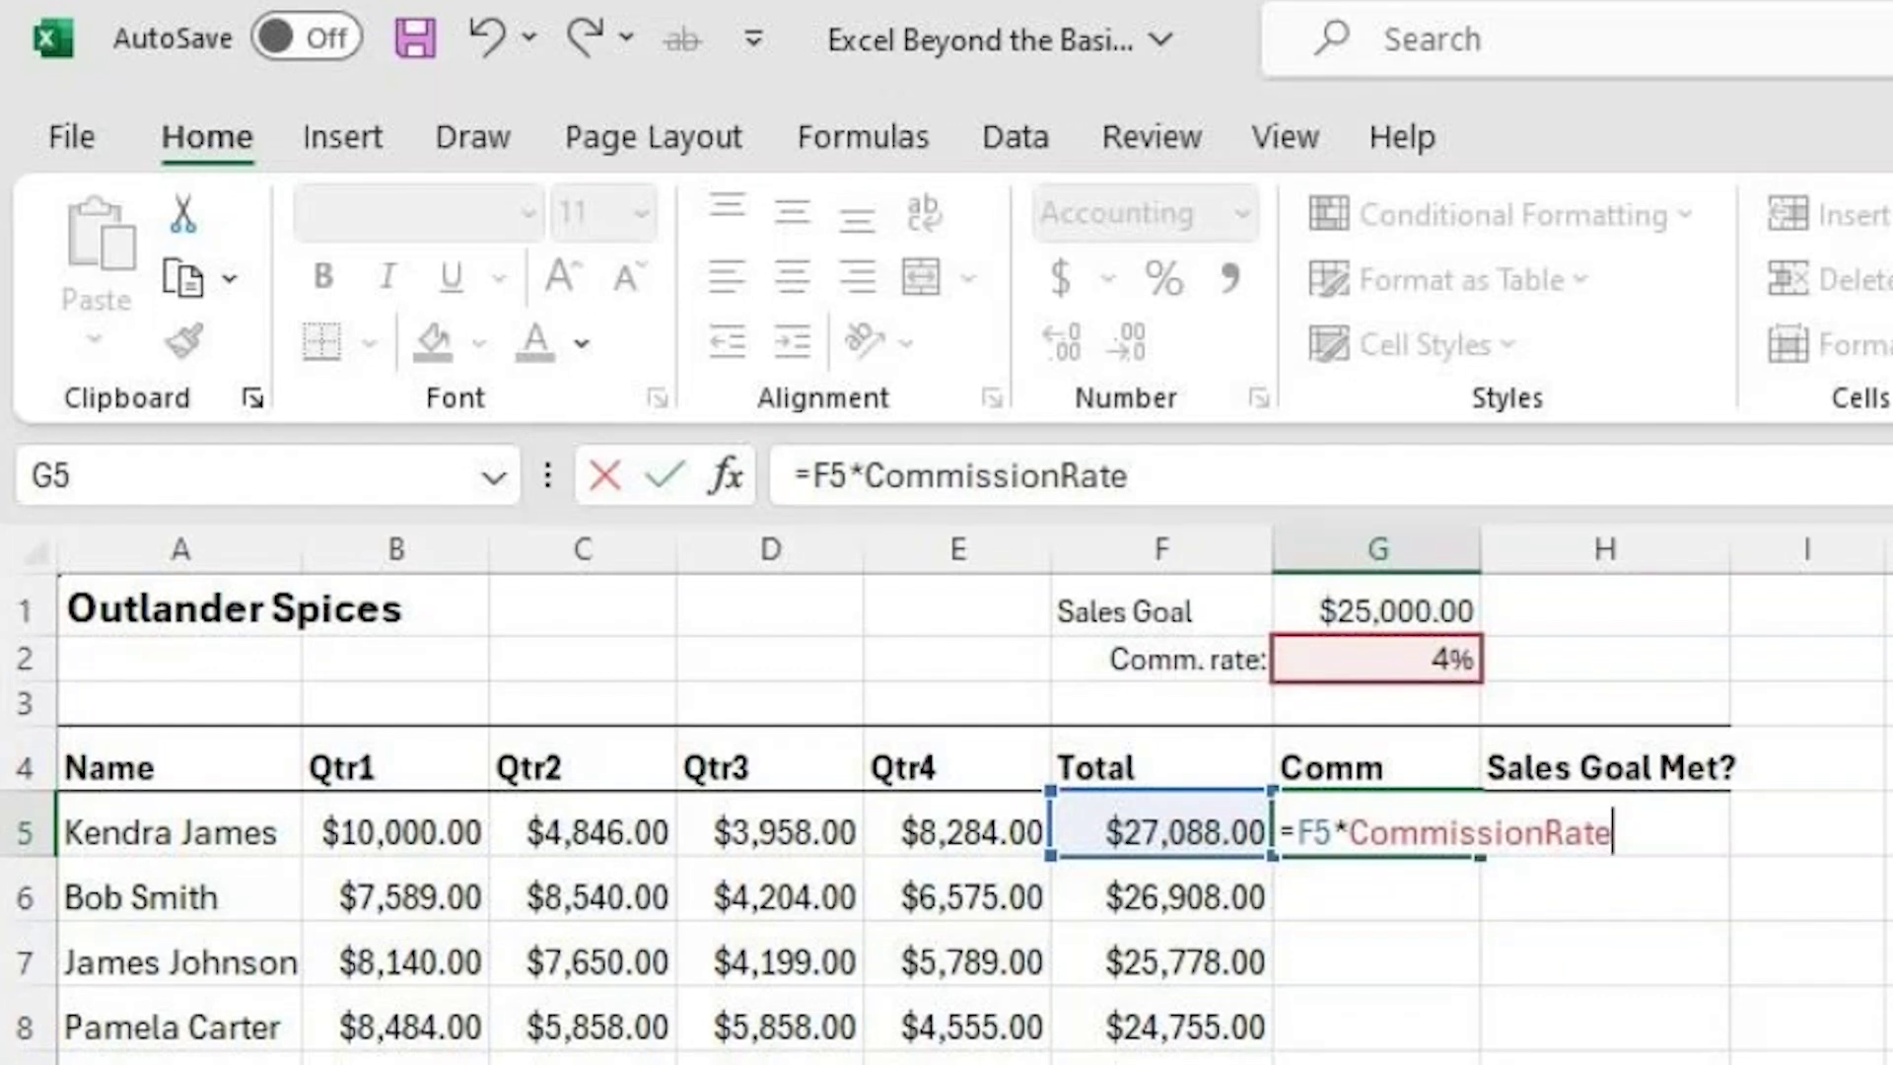
pyautogui.hotkey('ctrl', 'Return')
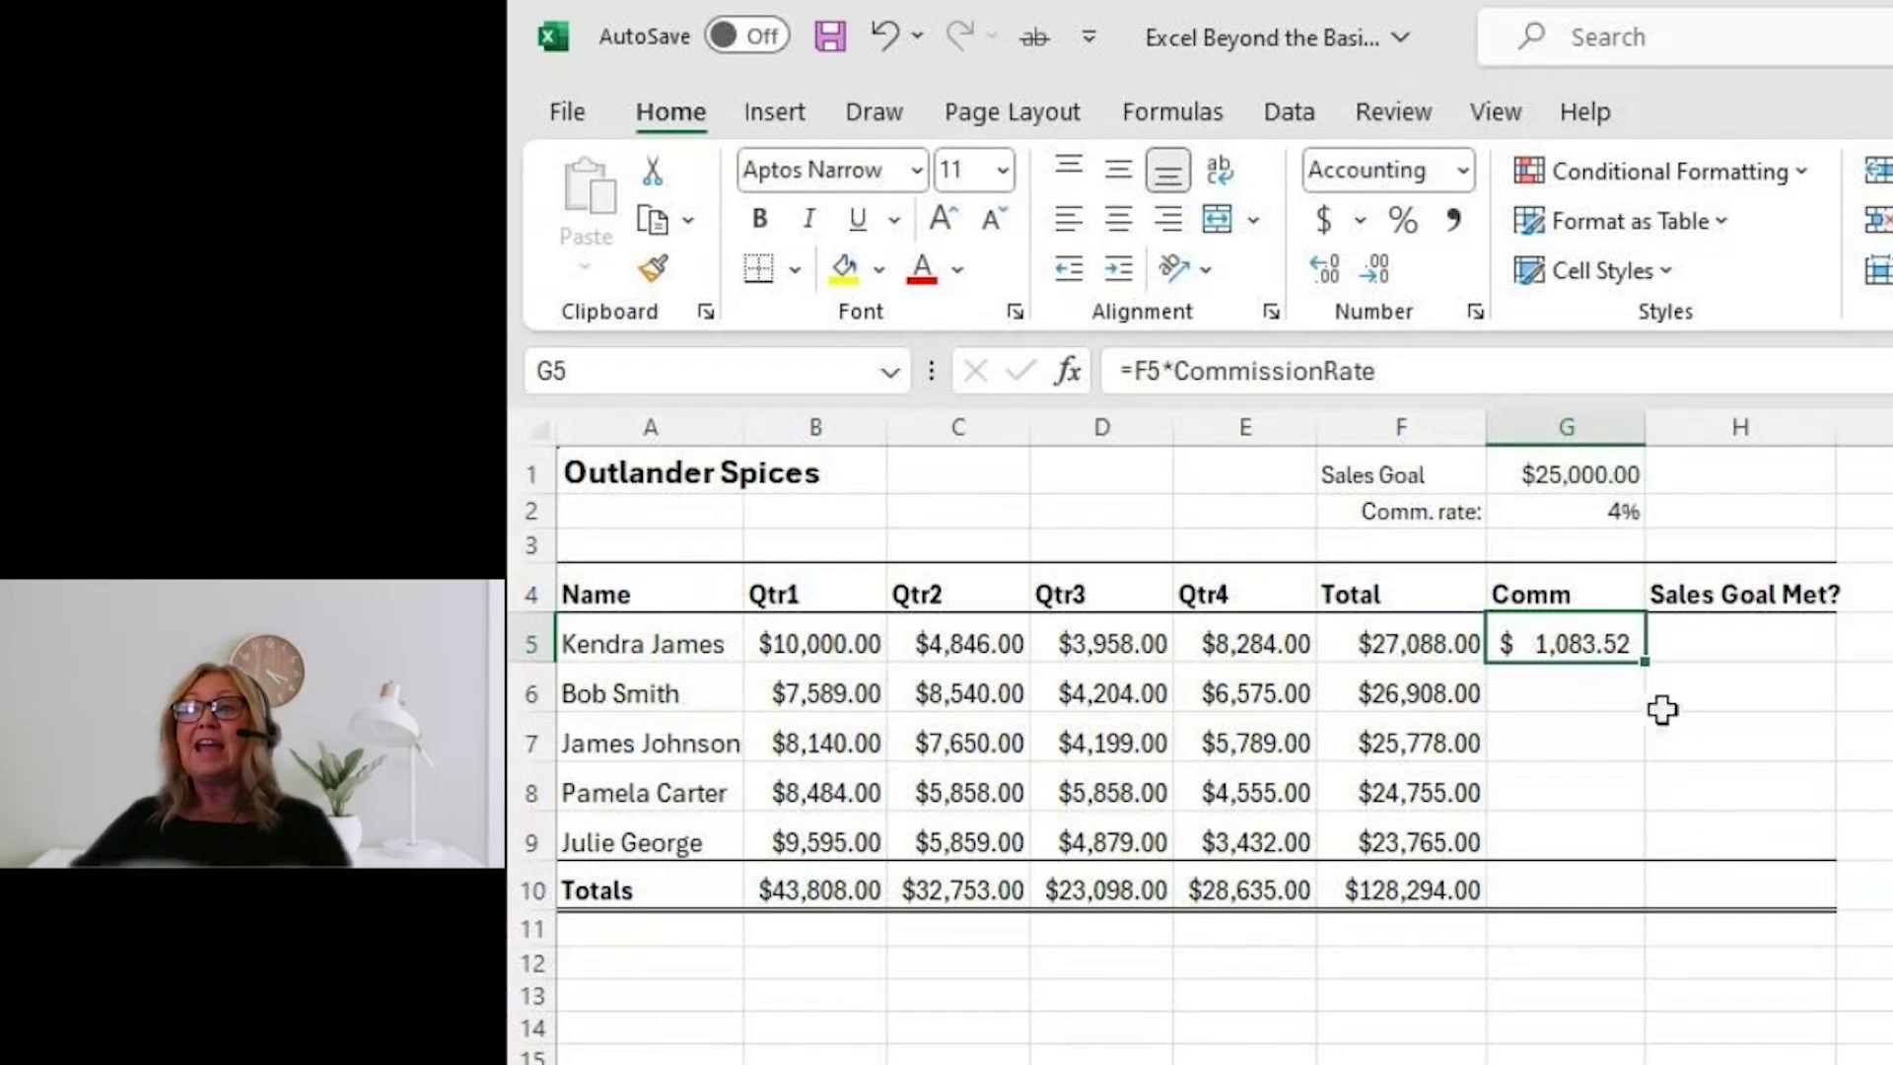
pyautogui.moveTo(1645, 659); pyautogui.dragTo(1617, 874)
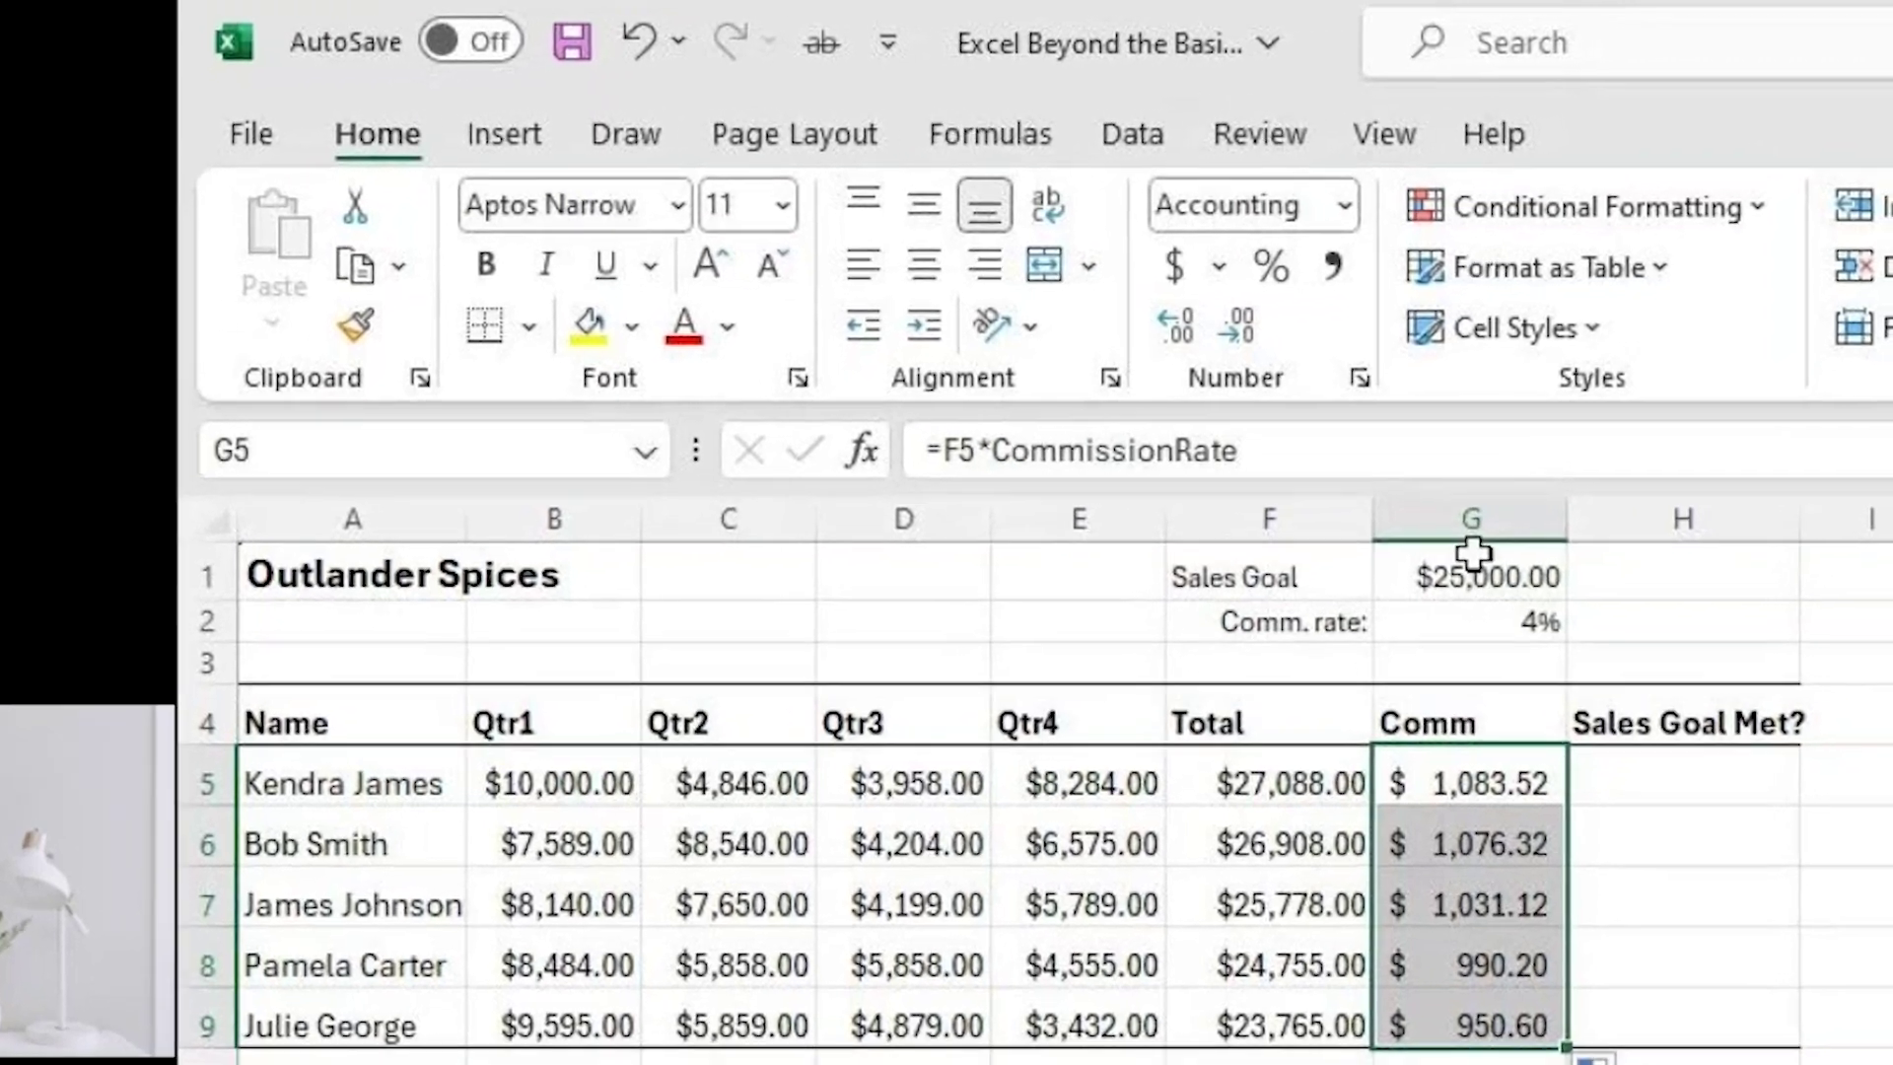
pyautogui.click(1564, 474)
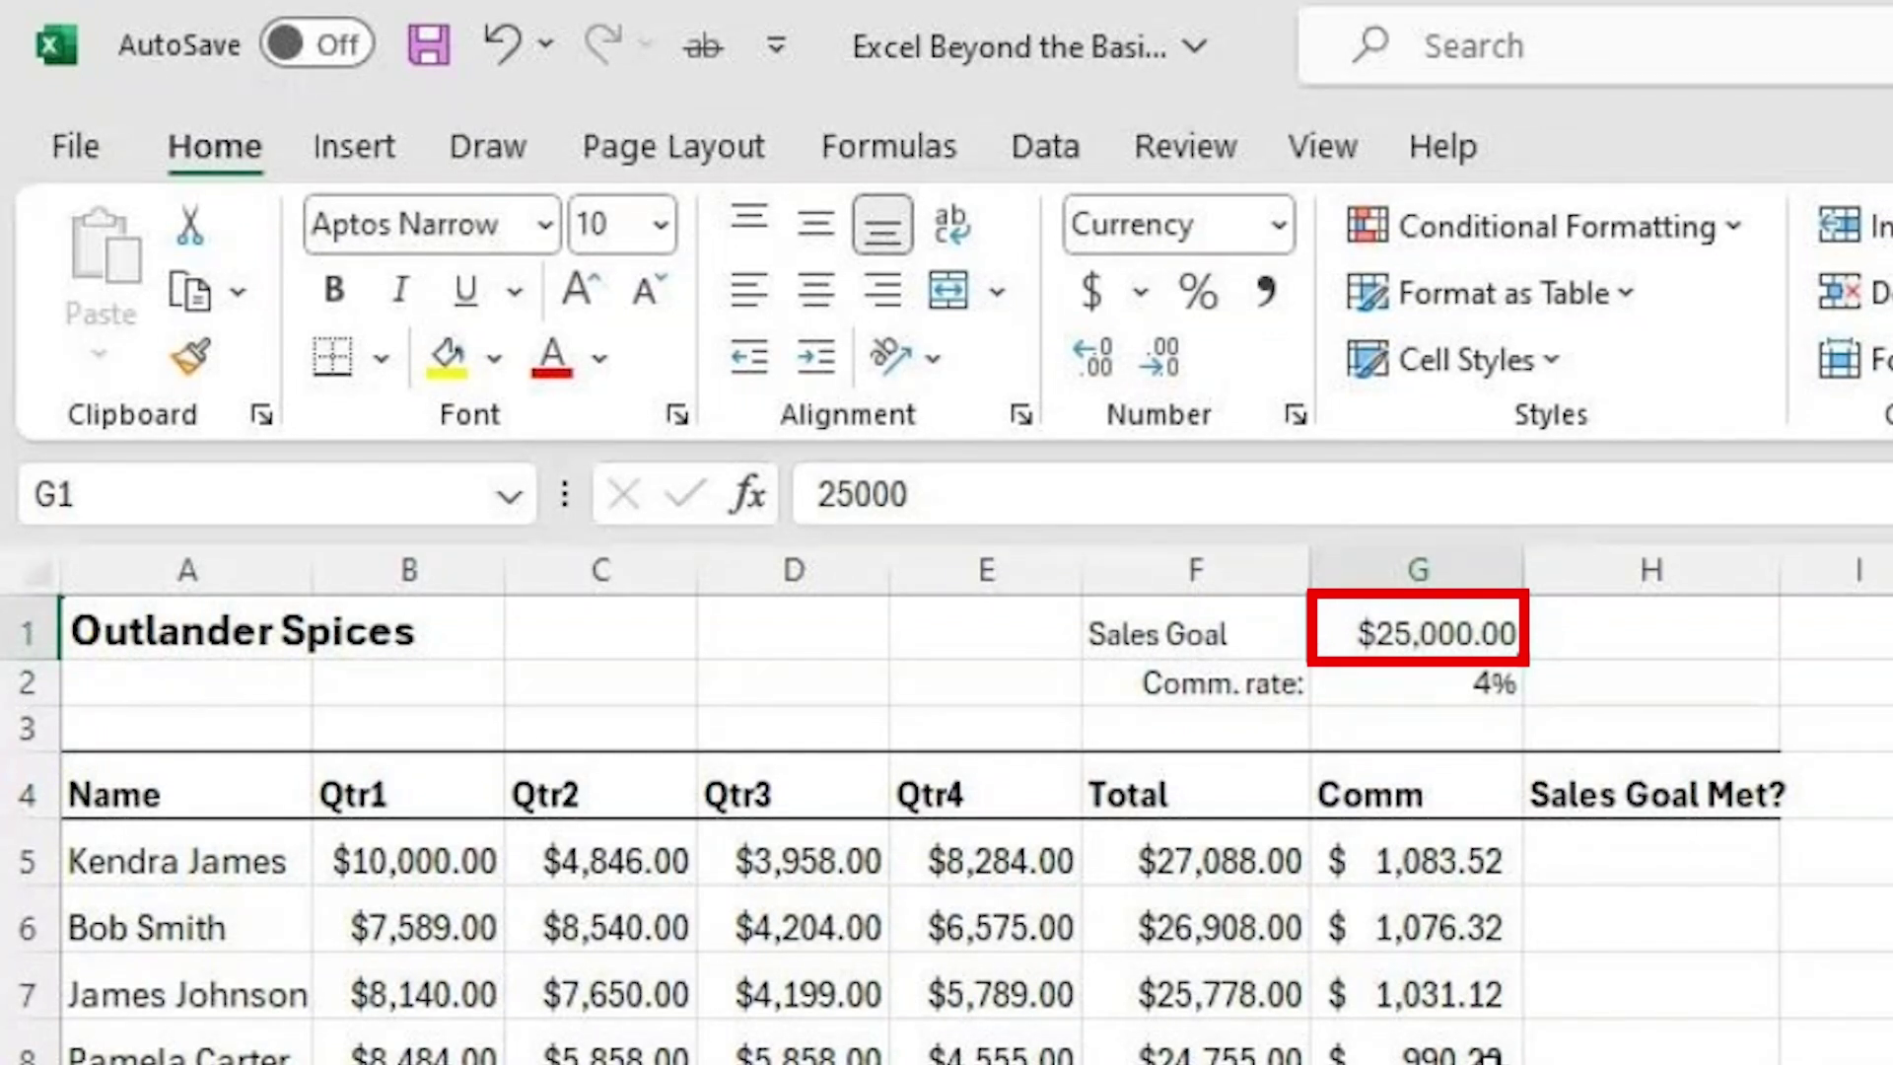
# Name the selected $25,000.00 cell G1 SalesGoal through the Name Box
pyautogui.click(203, 486)
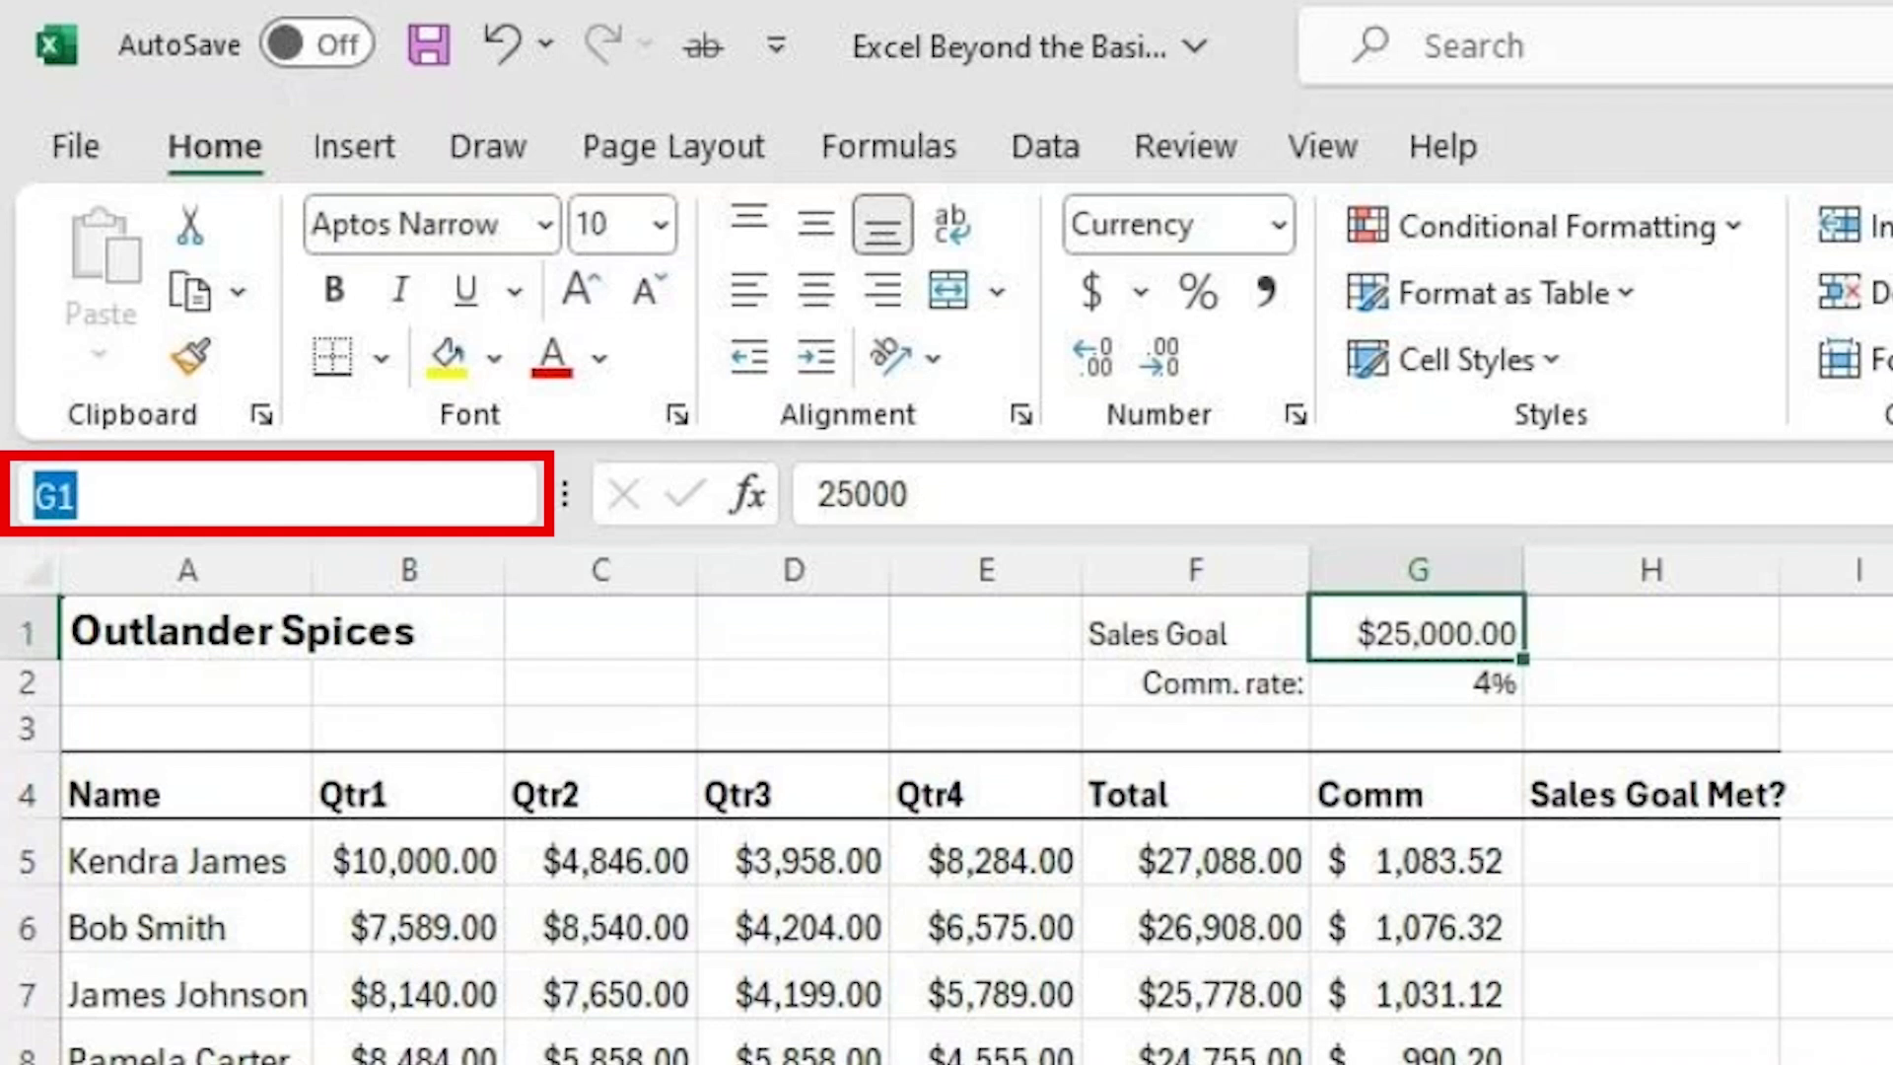
pyautogui.write('SalesGoal')
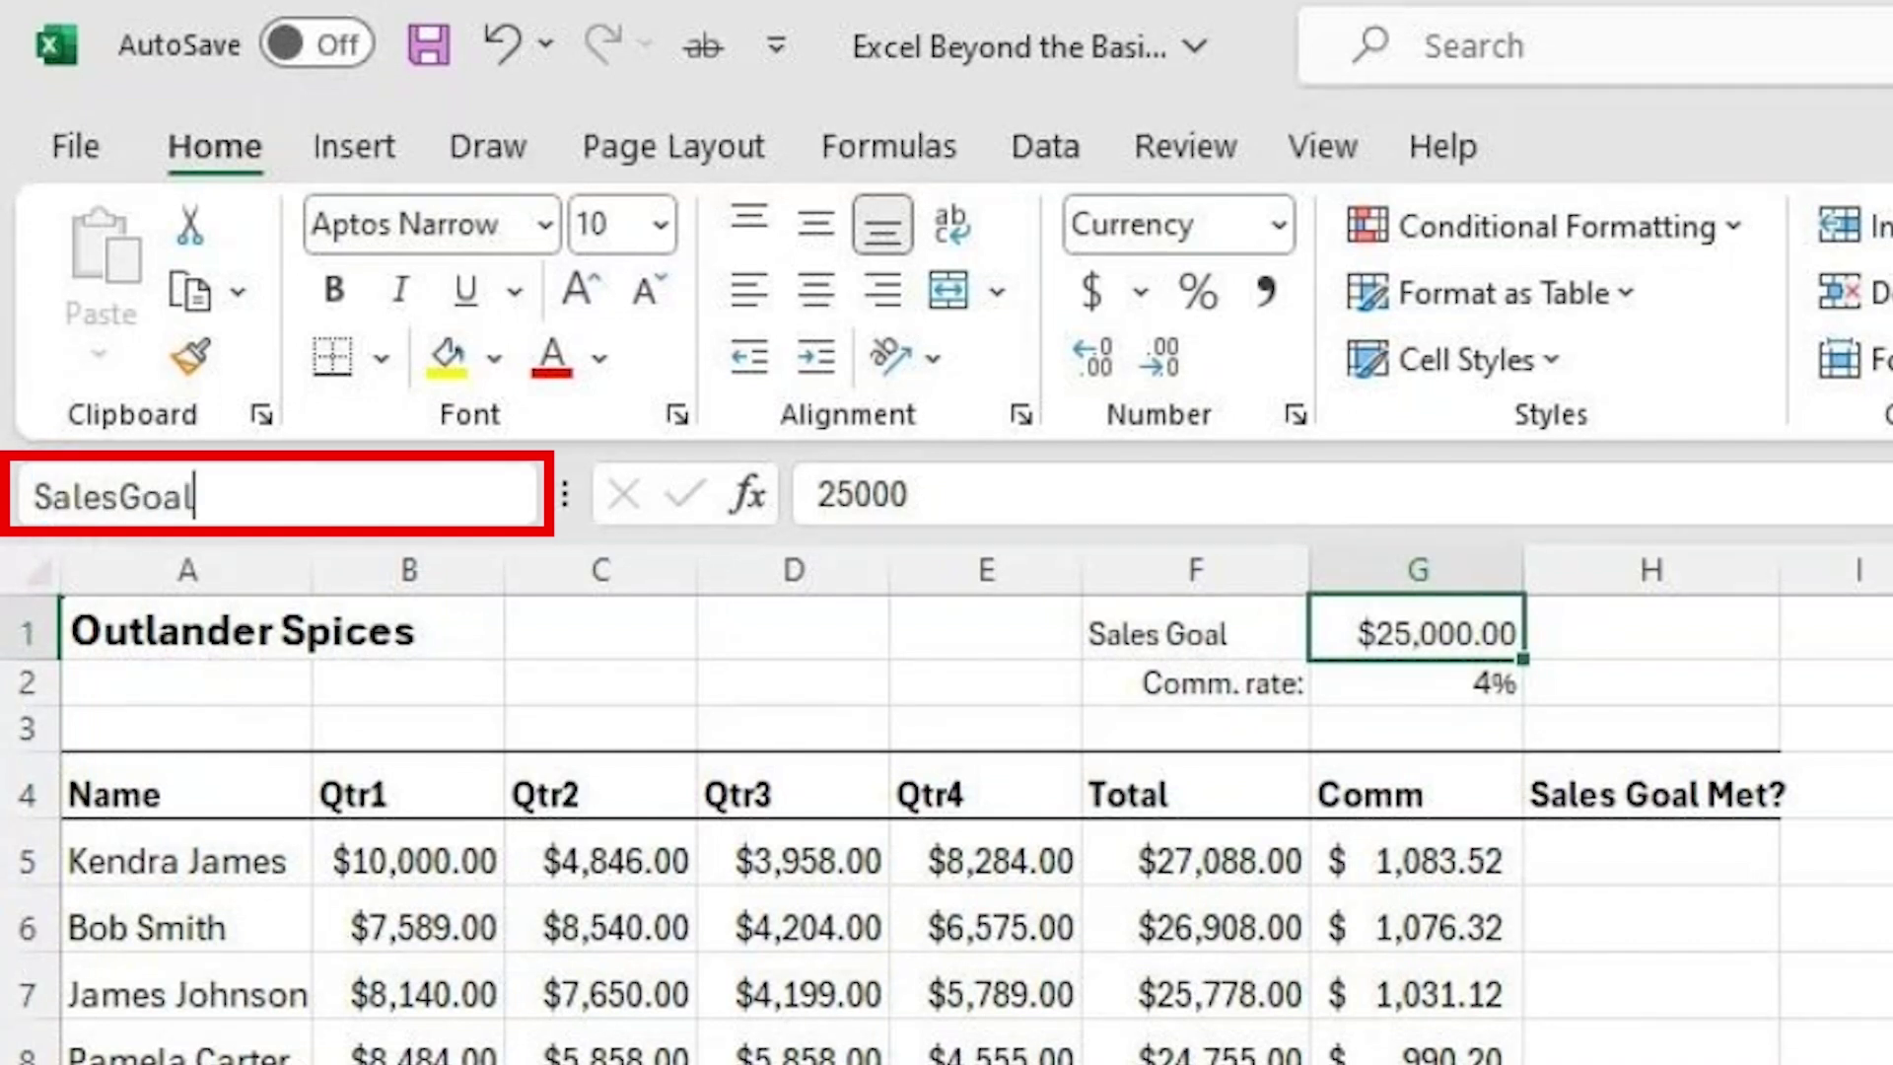
pyautogui.press('Return')
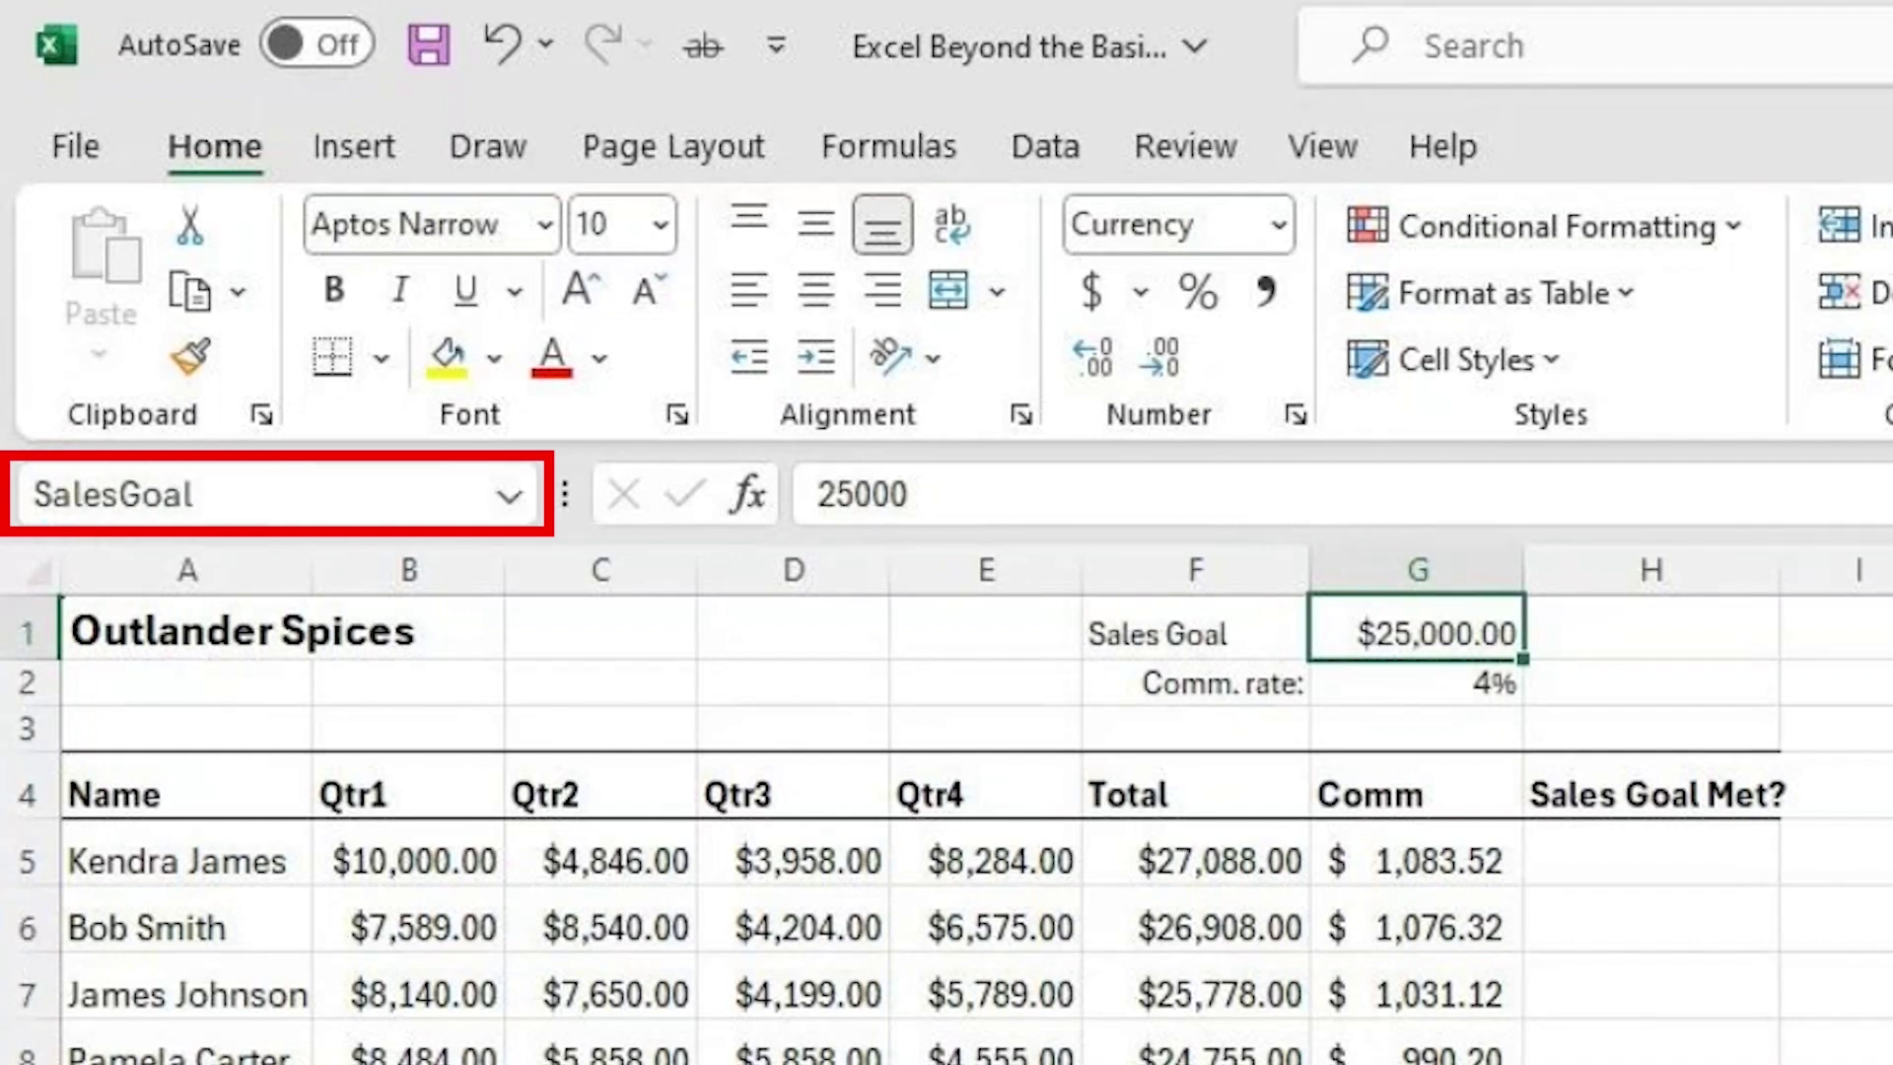
pyautogui.click(1652, 853)
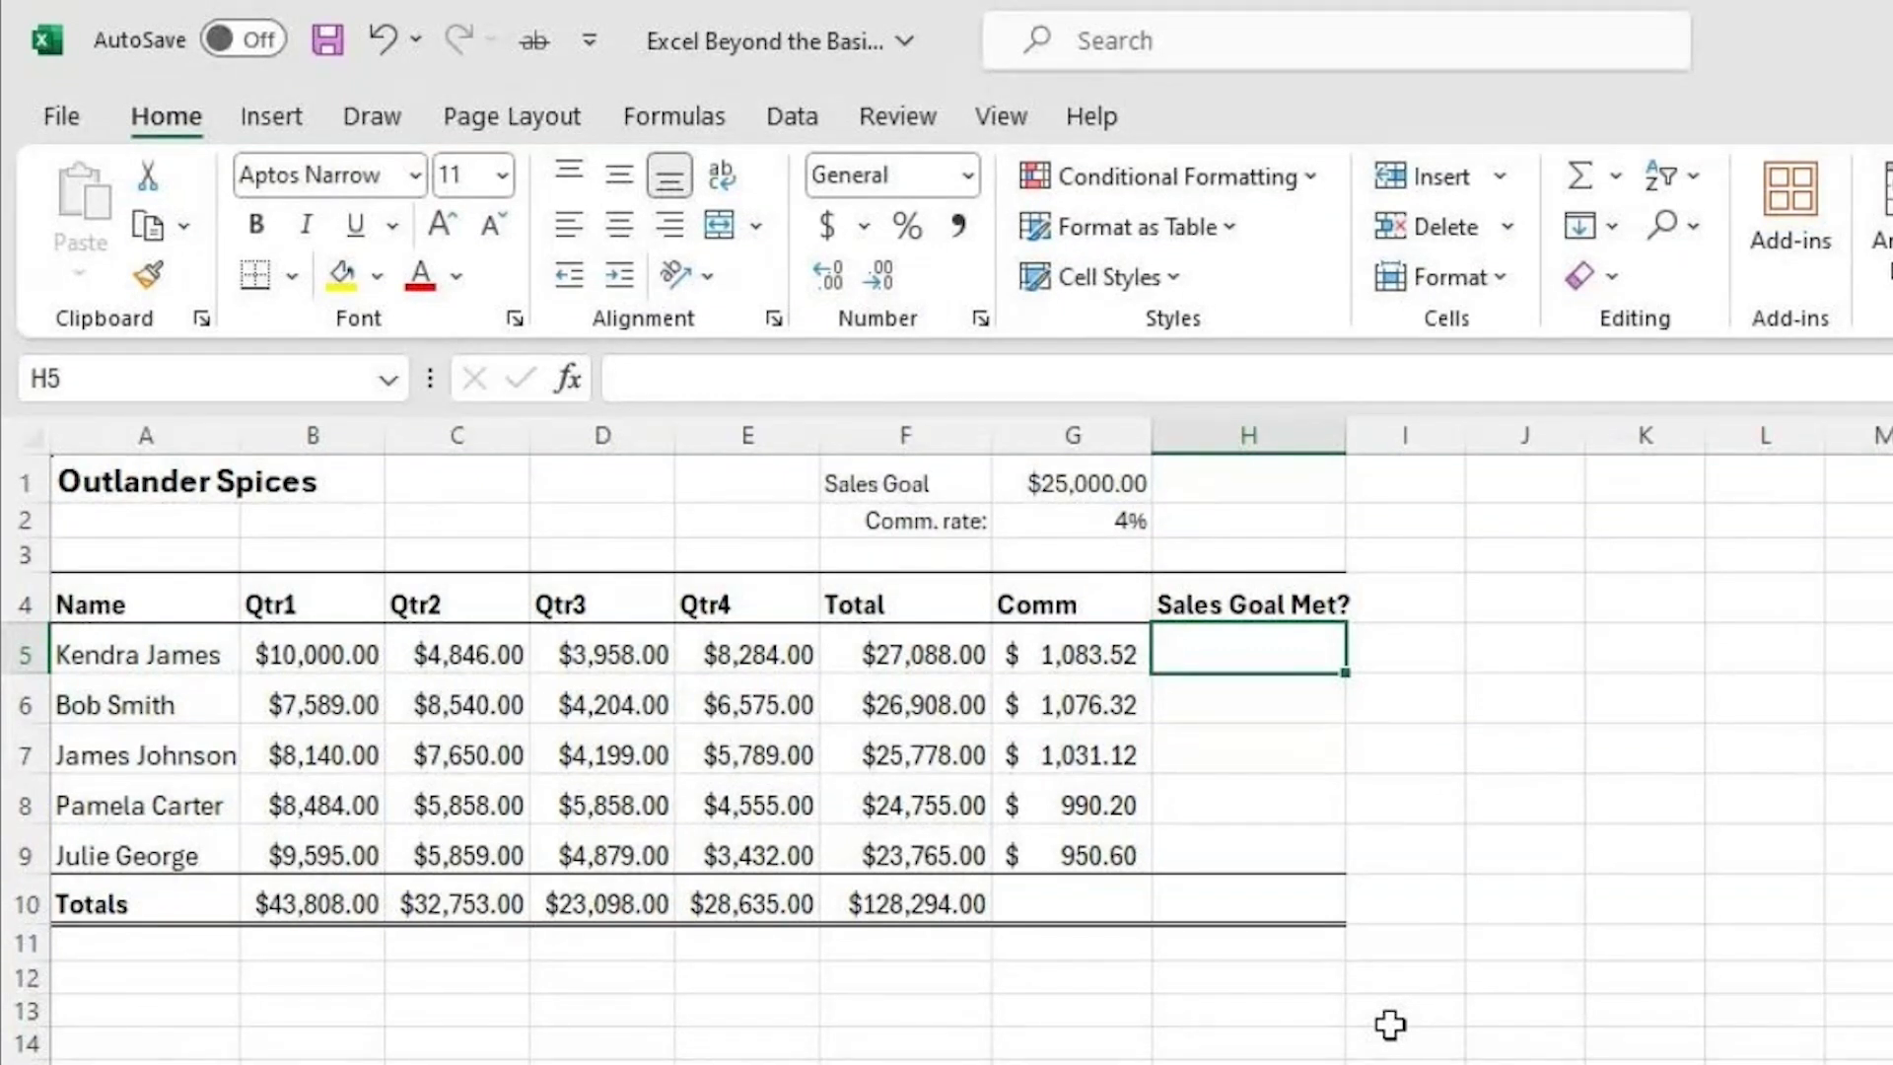
# Begin H5's formula as =IF( by accepting IF from AutoComplete
pyautogui.write('=i')
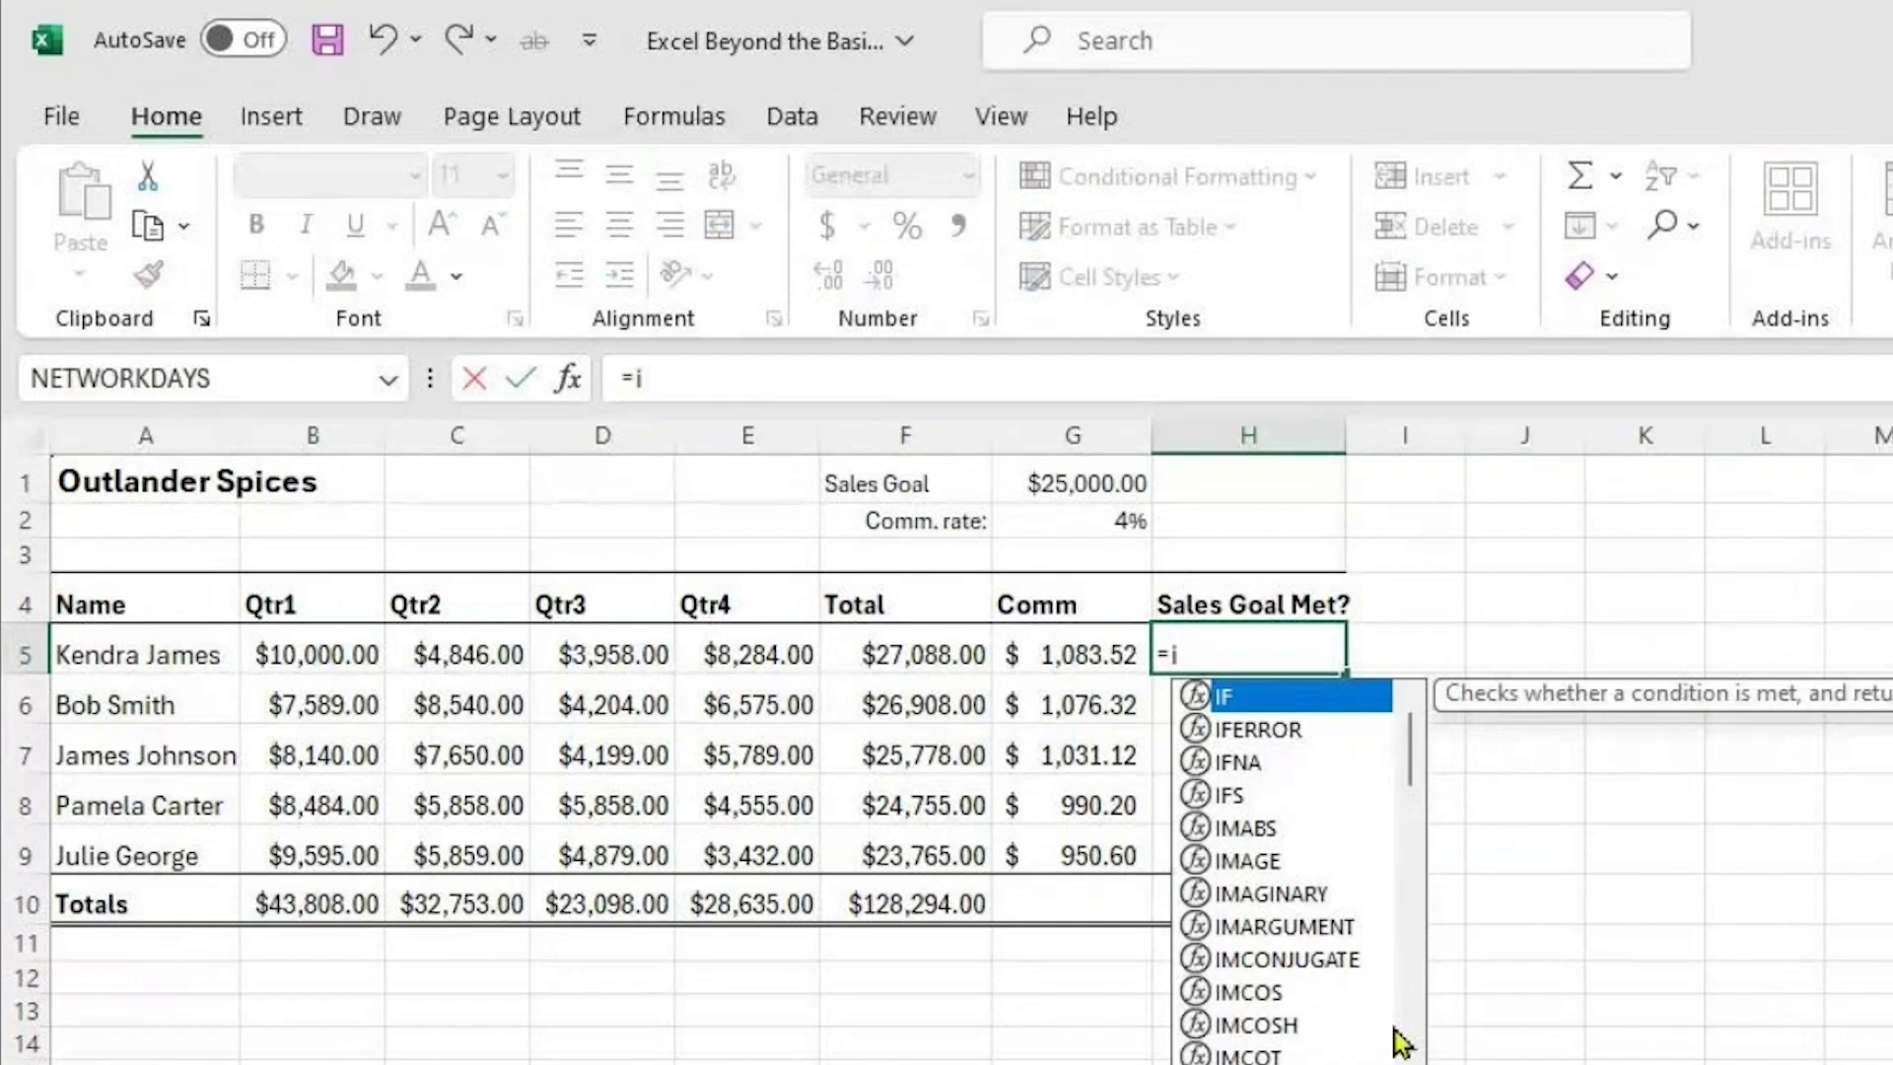
pyautogui.press('Tab')
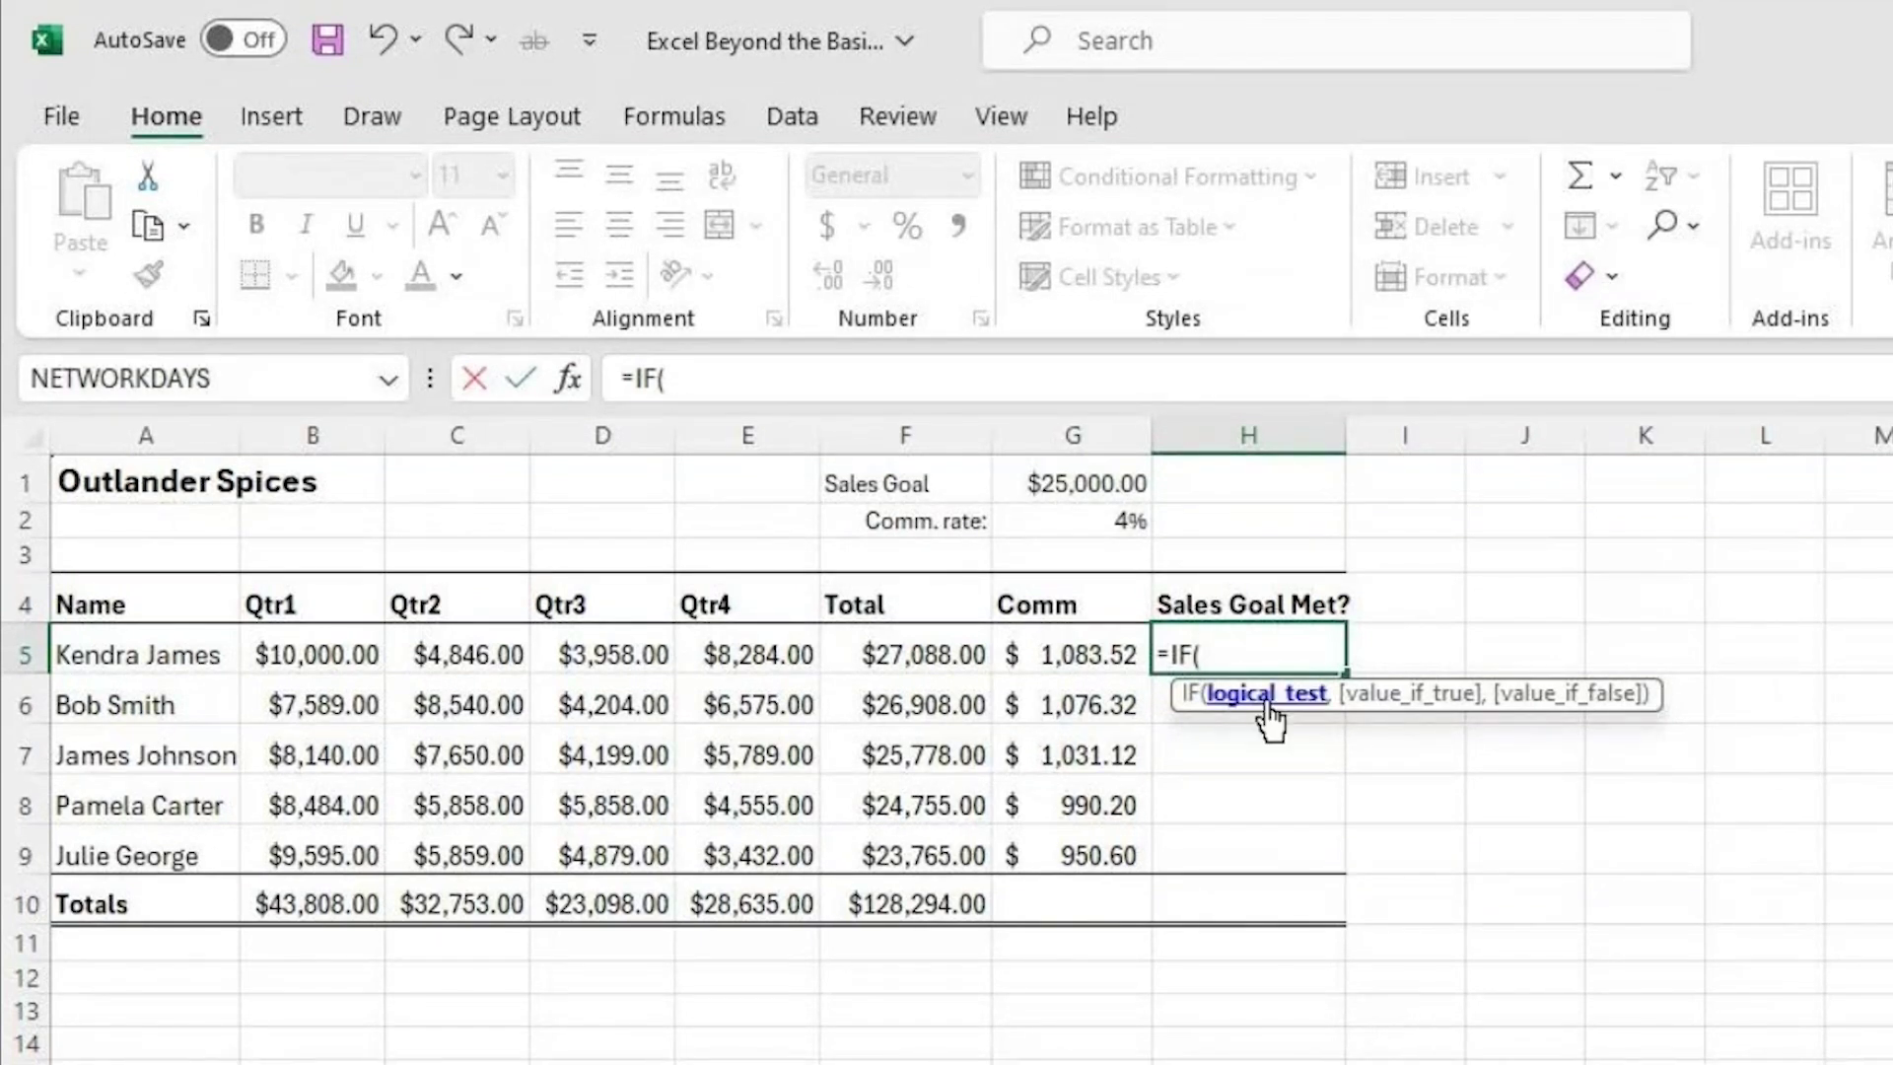
# Open the IF Function Arguments dialog beside the table and use F5 in the logical test
pyautogui.click(576, 385)
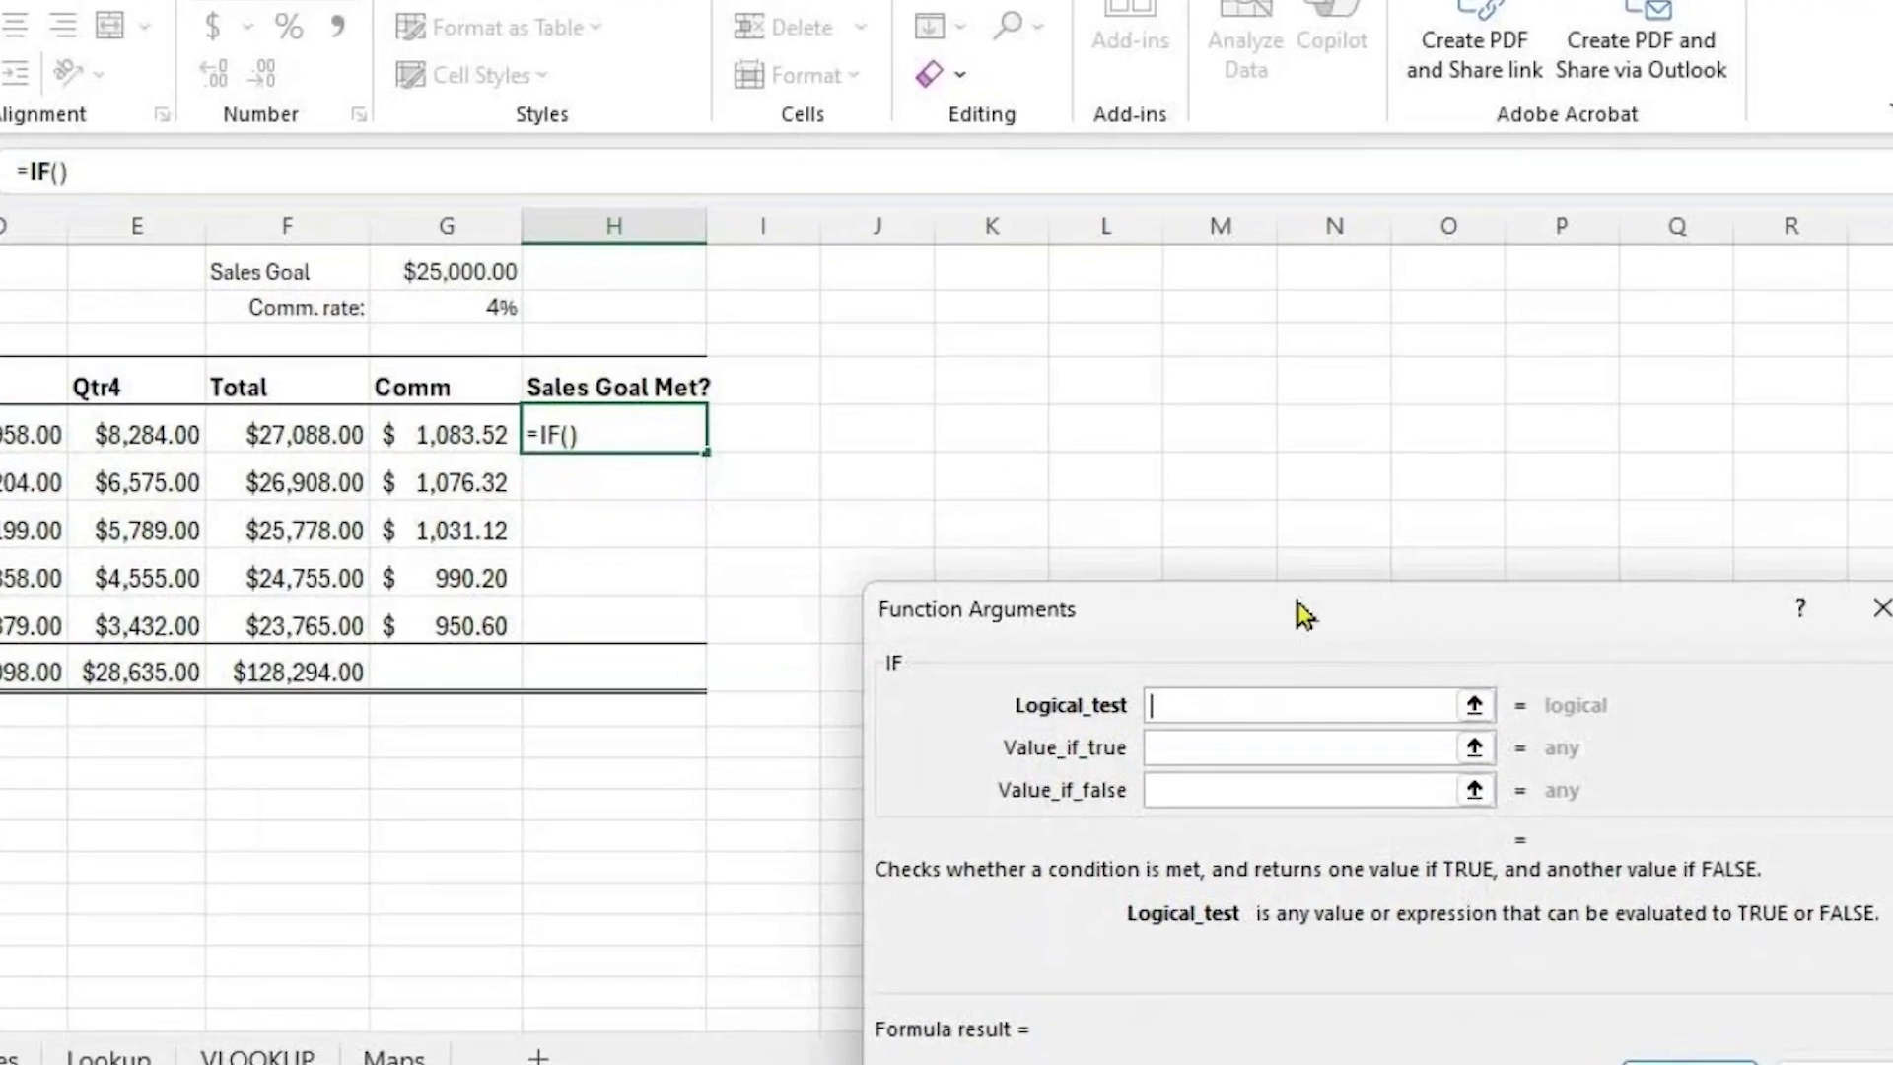
pyautogui.moveTo(1410, 620); pyautogui.dragTo(1317, 370)
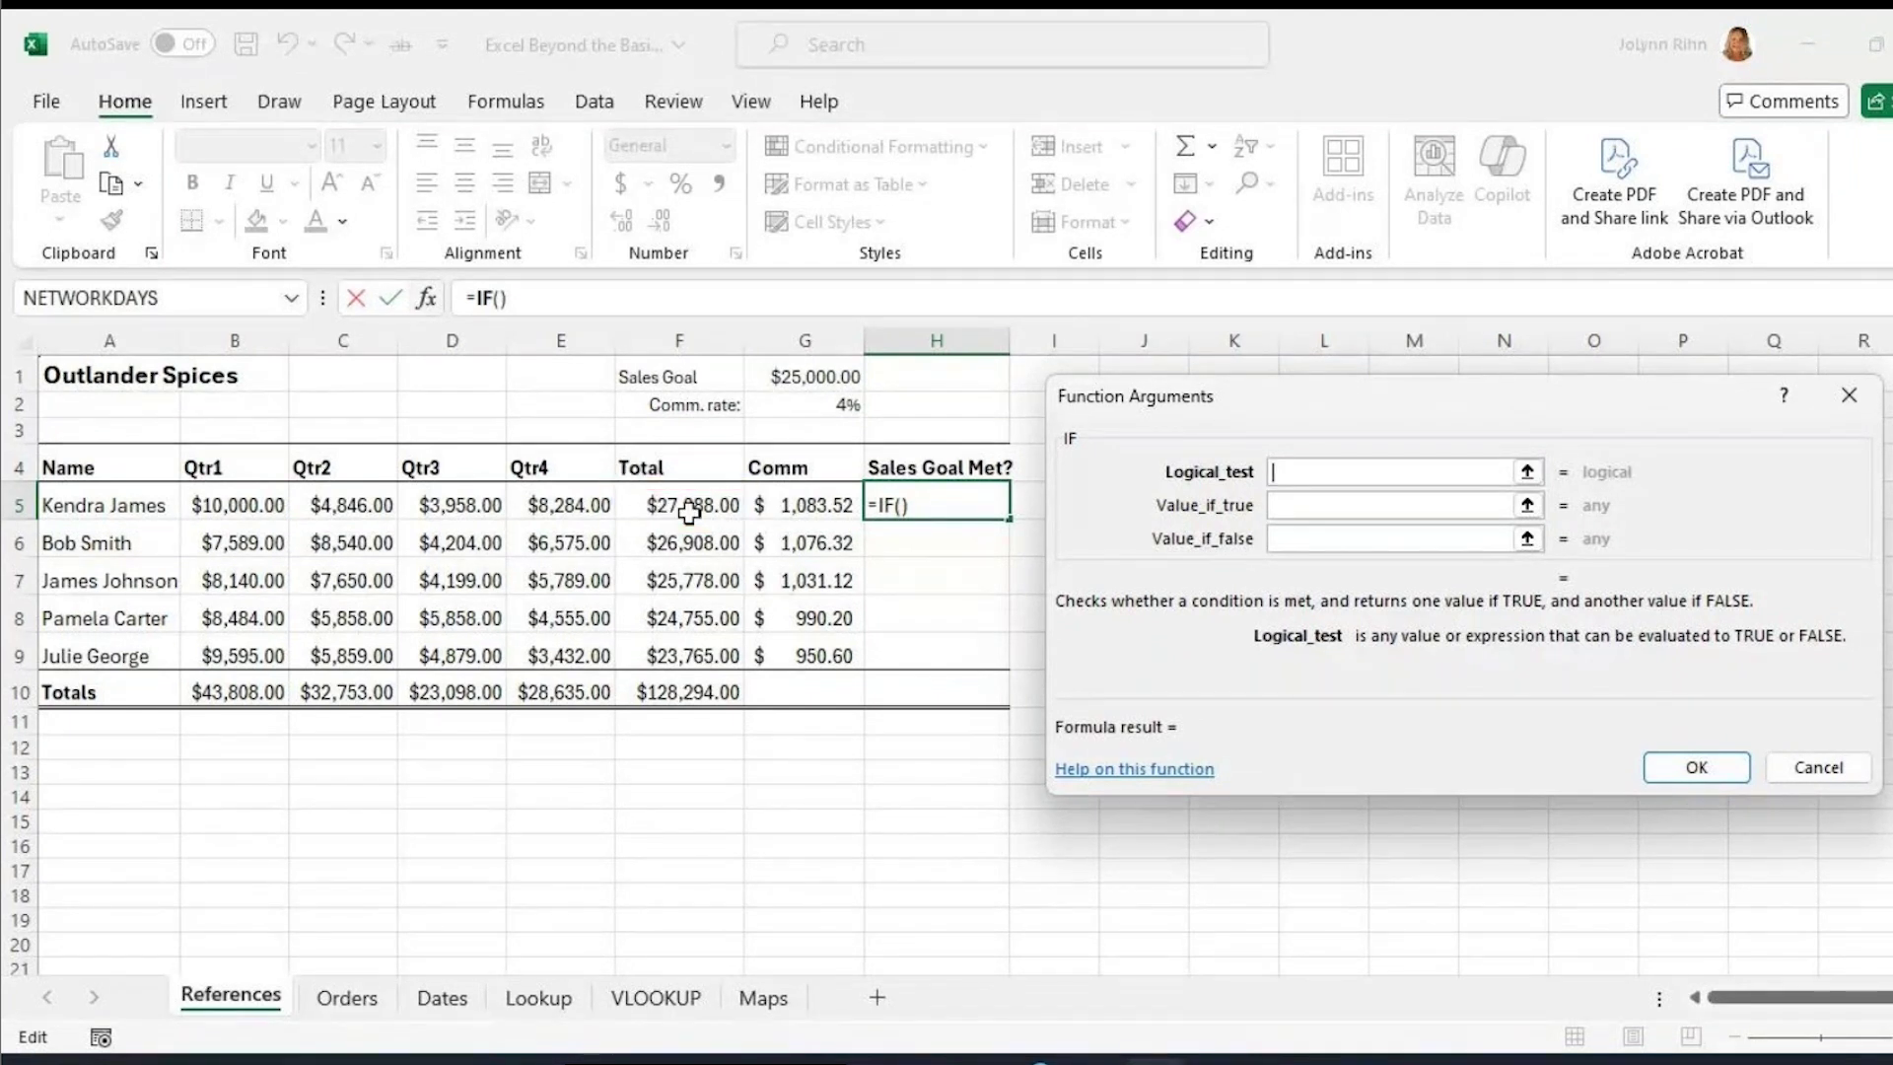
pyautogui.click(688, 508)
# Complete the IF arguments as F5>=SalesGoal, "Yes", "No" and confirm the formula
pyautogui.write('>=')
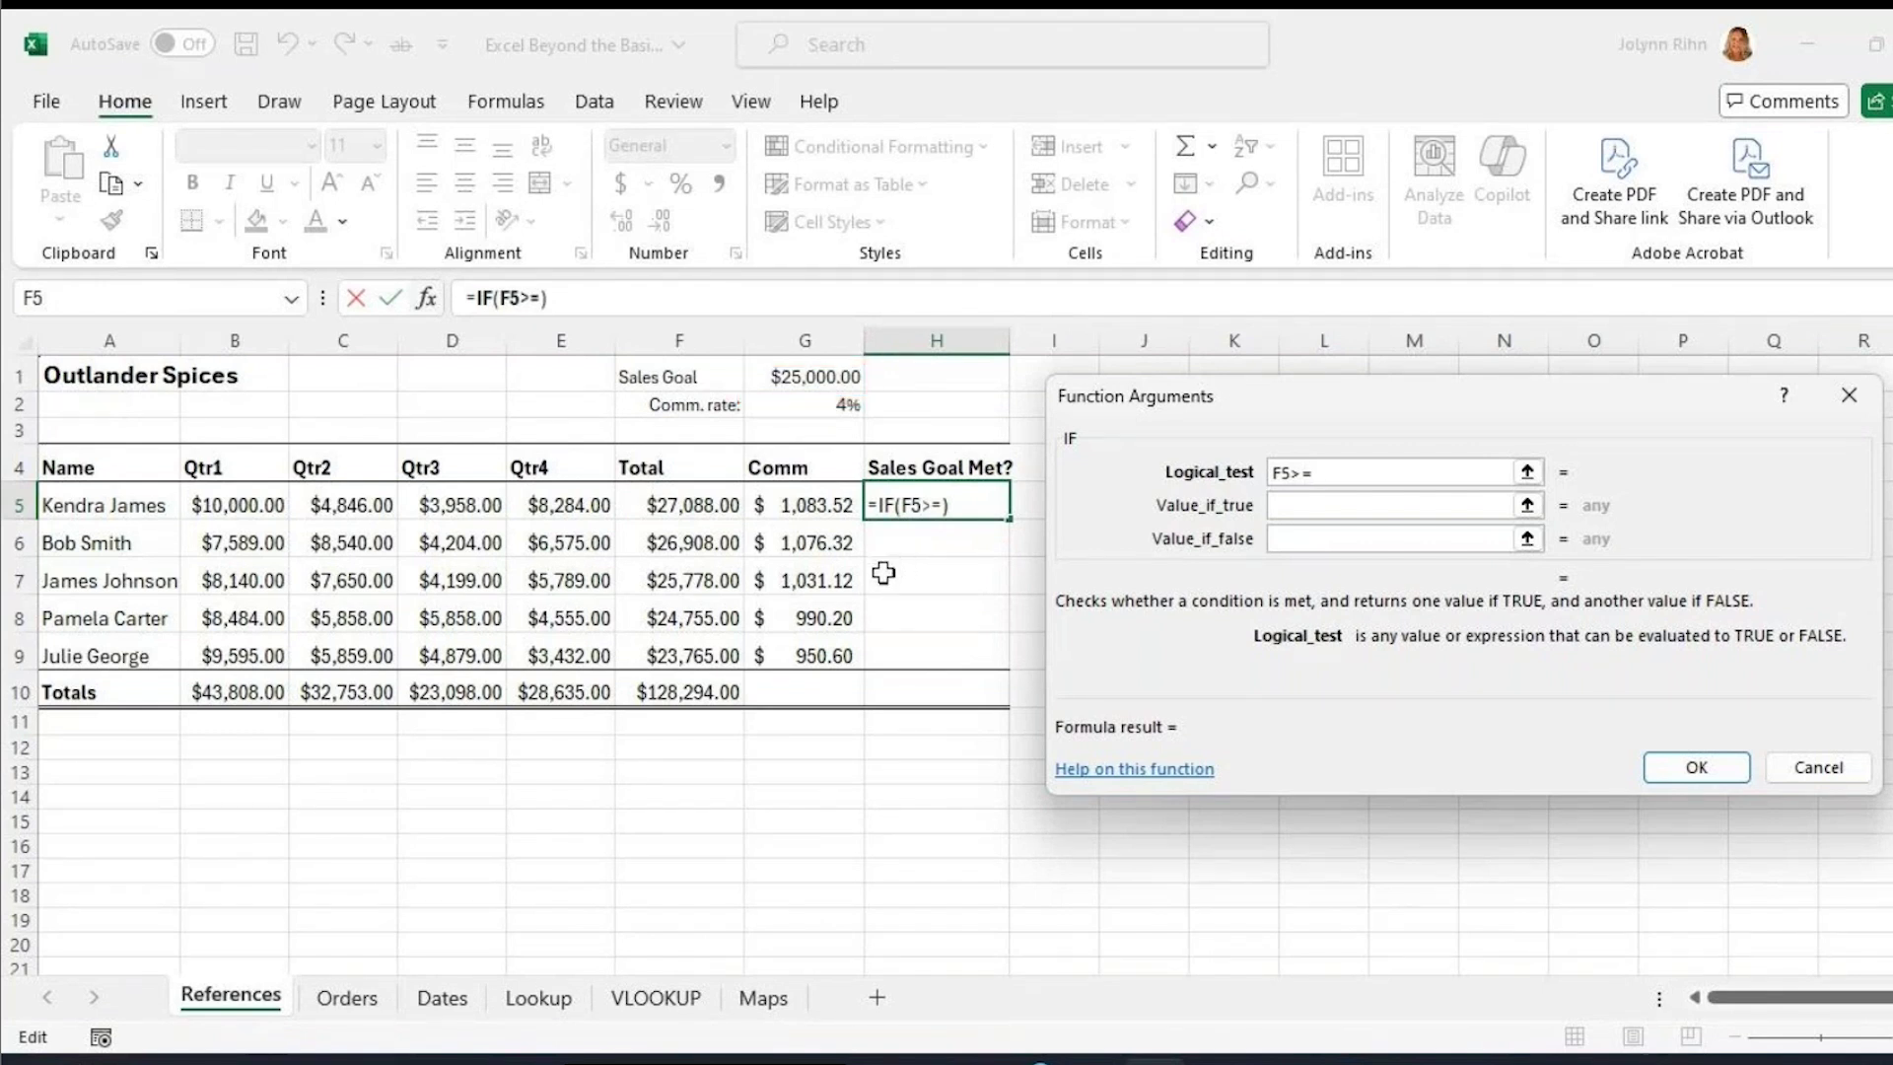
pyautogui.click(818, 376)
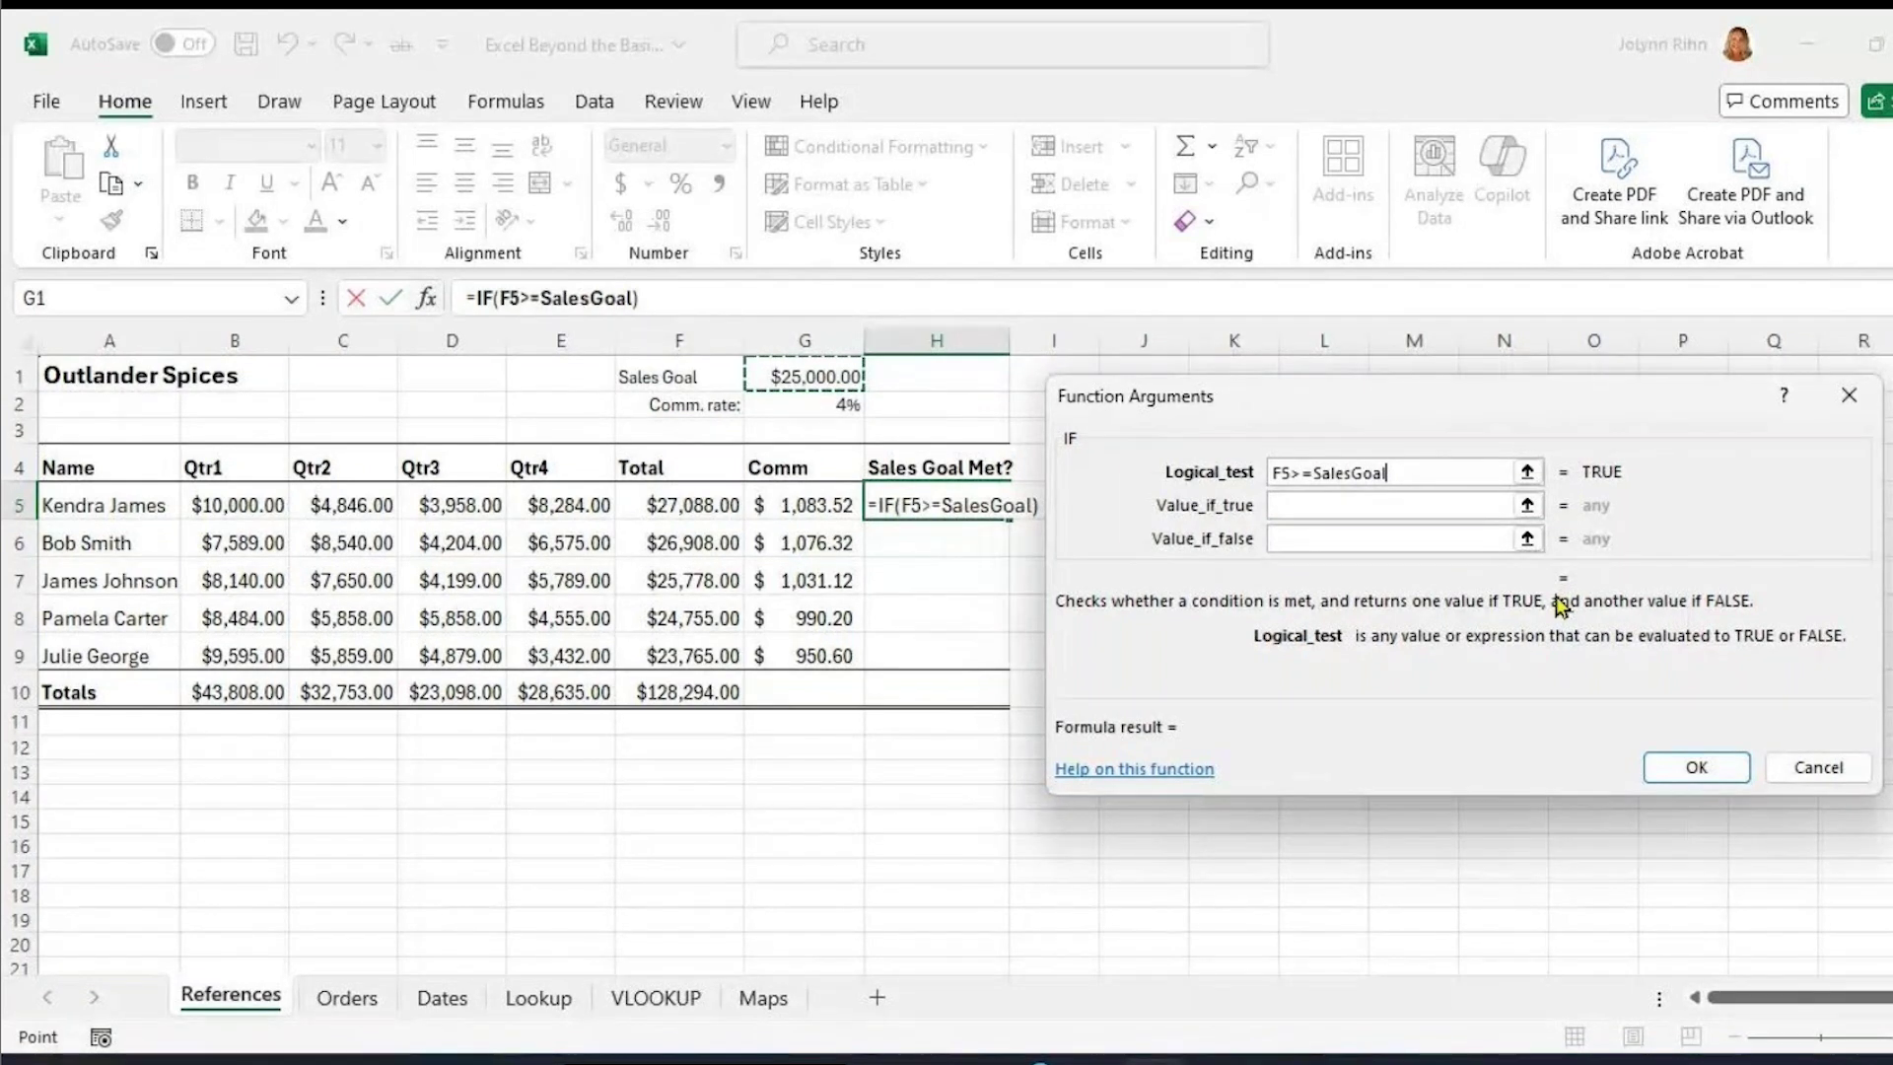
pyautogui.press('Tab')
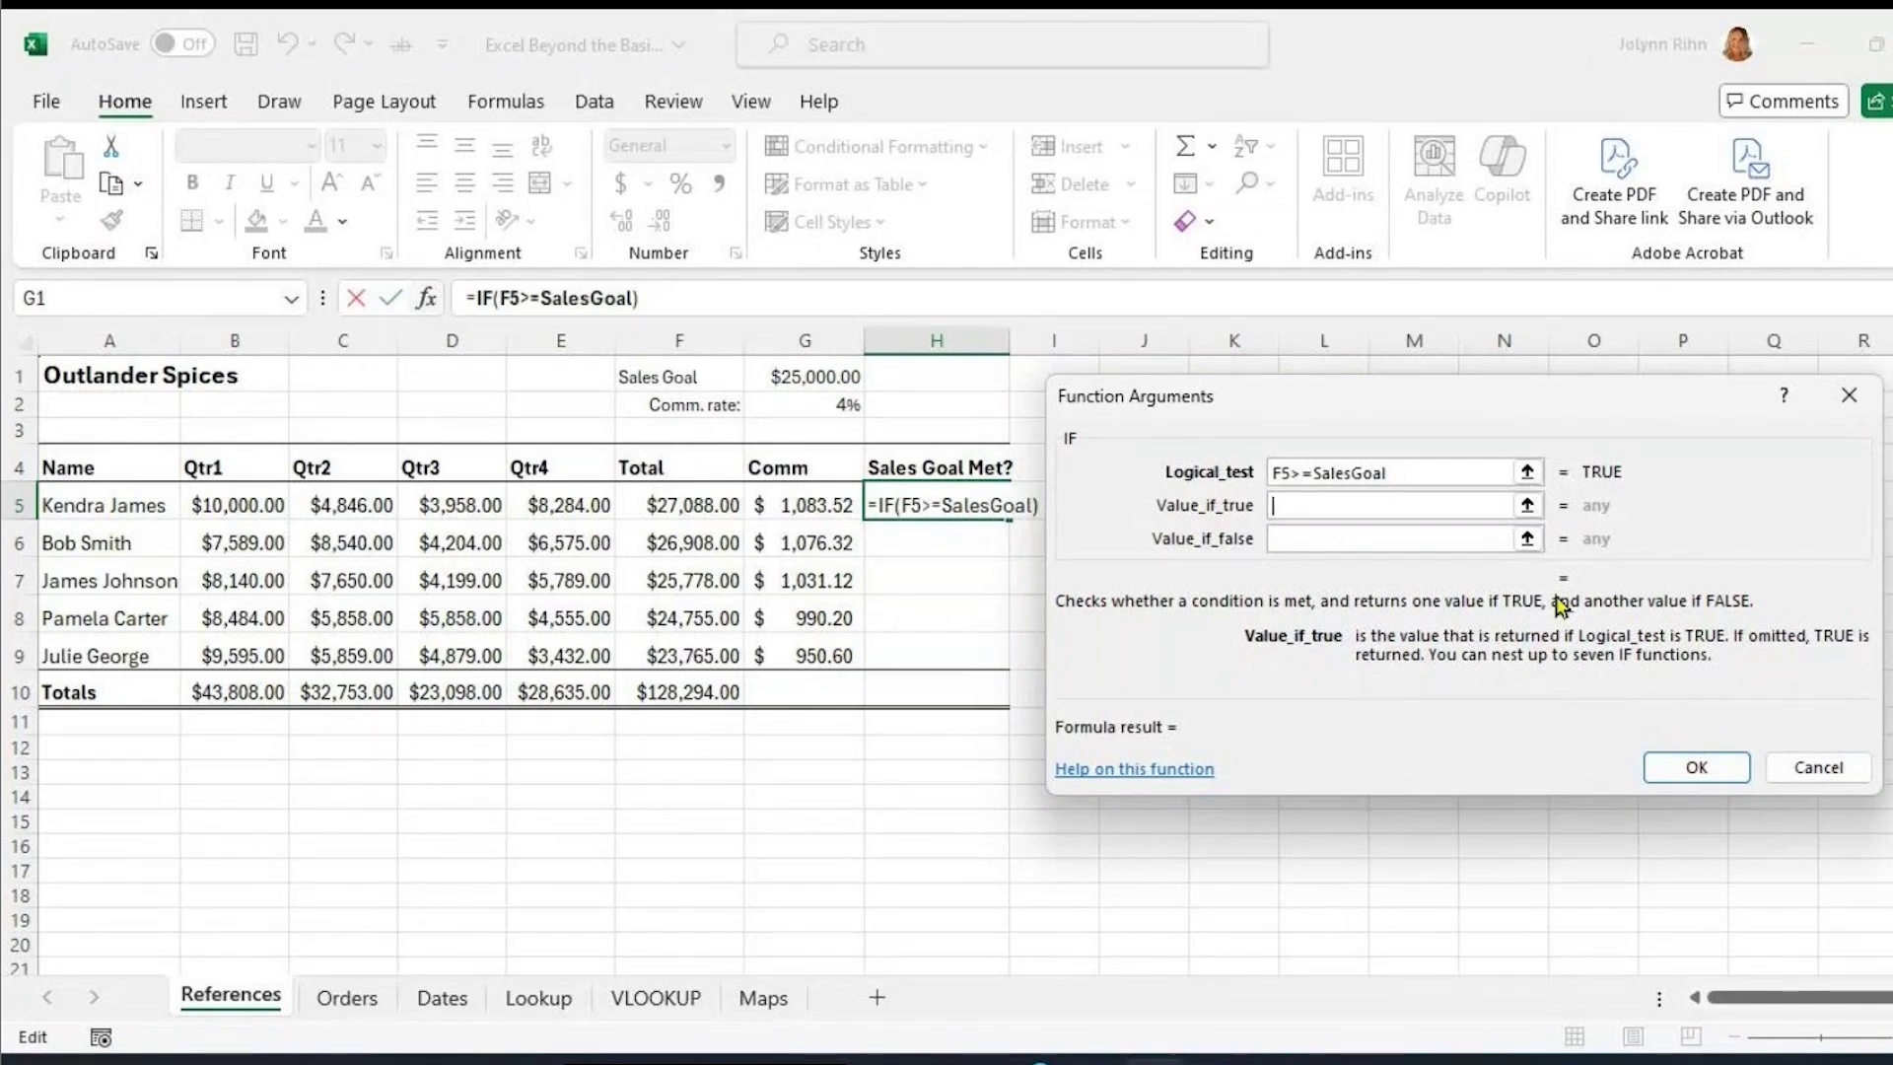
pyautogui.write('Yes')
pyautogui.press('Tab')
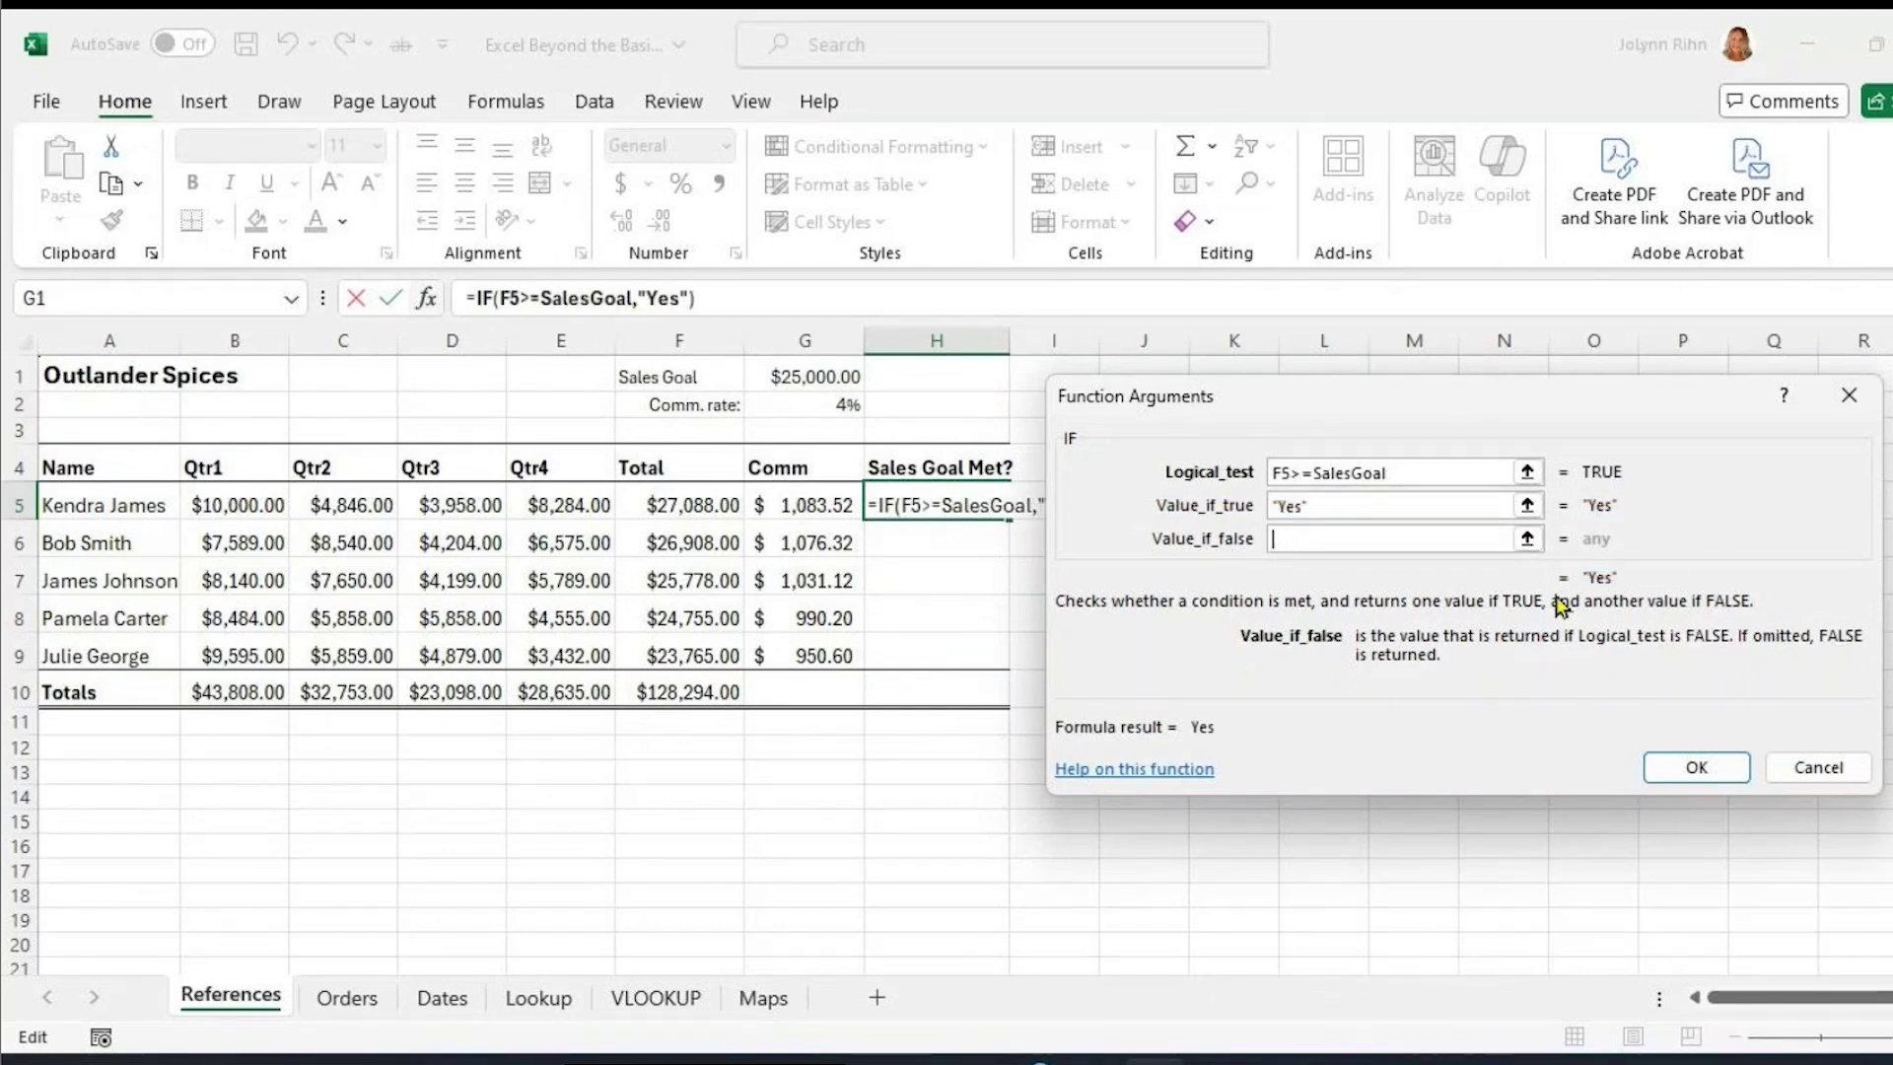
pyautogui.write('No')
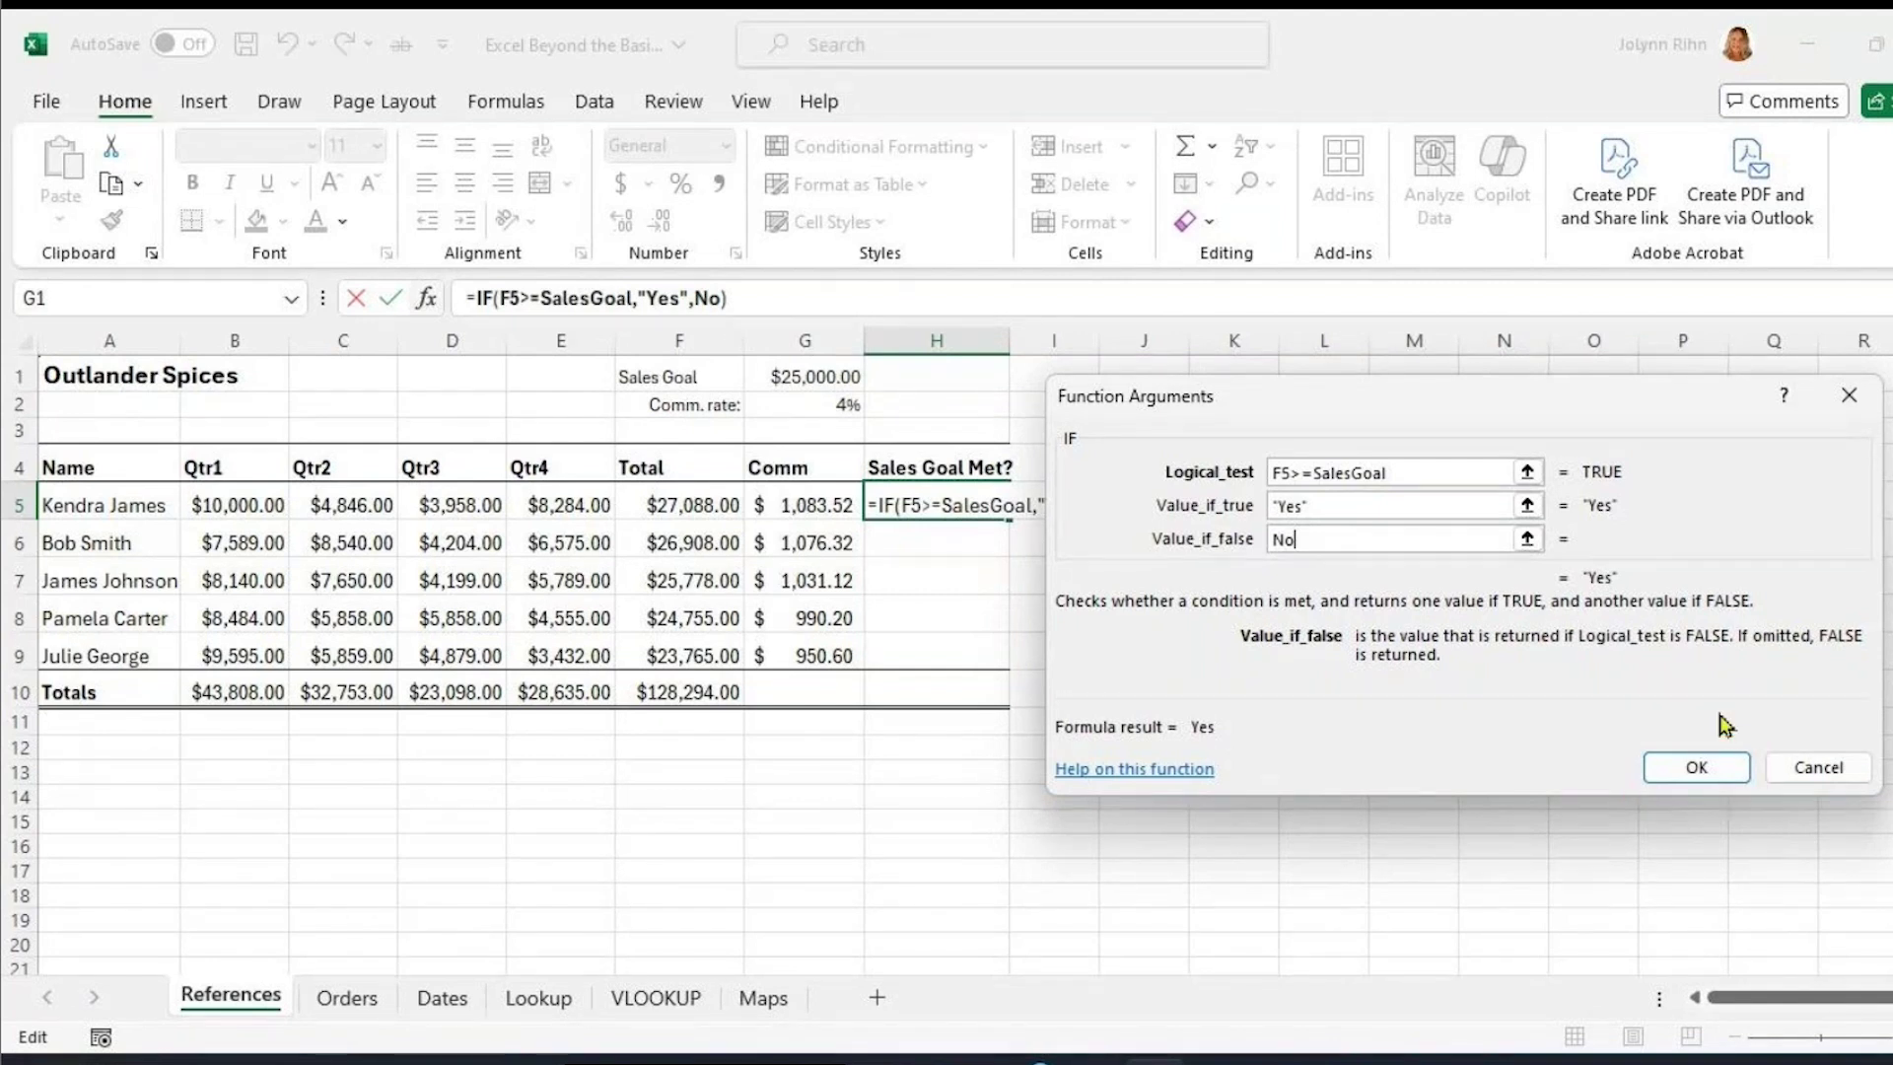
pyautogui.click(1695, 767)
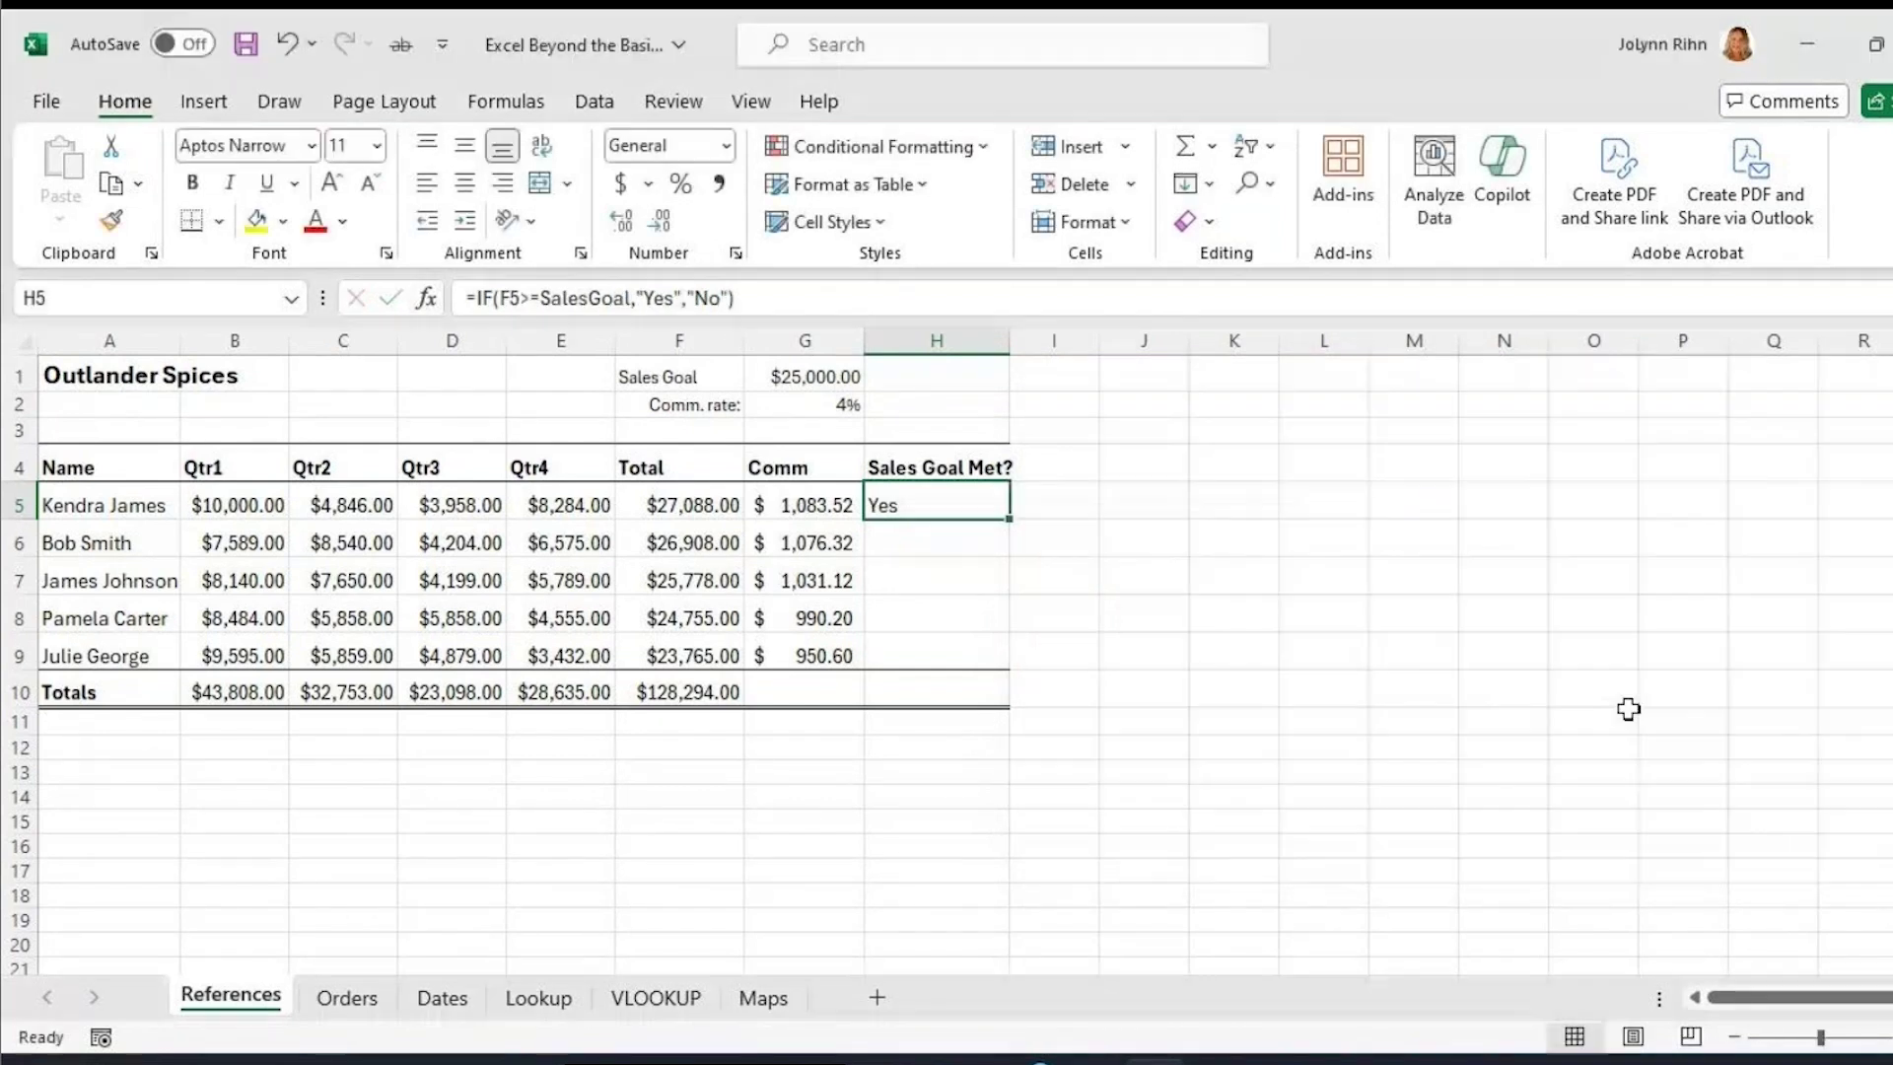
# Copy the IF formula down to H9, then switch to the Maps sheet
pyautogui.doubleClick(1007, 524)
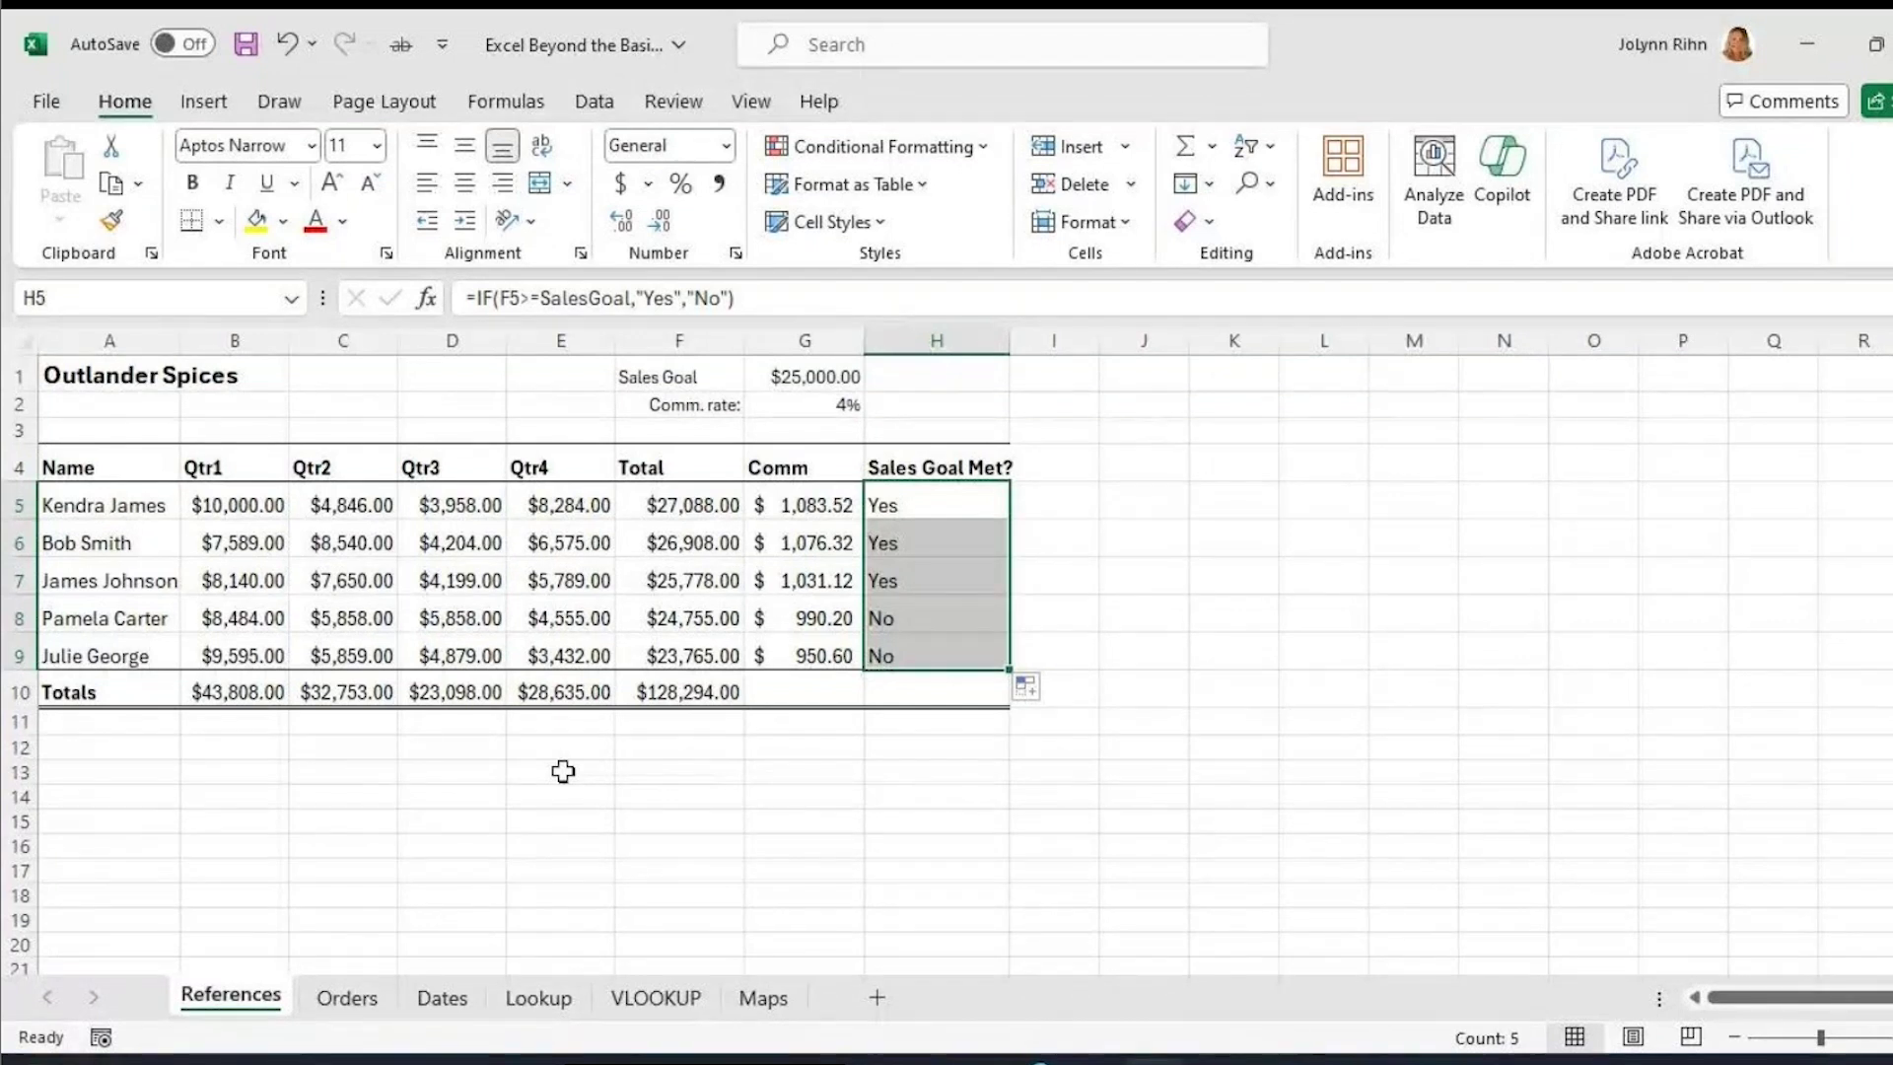
pyautogui.click(763, 998)
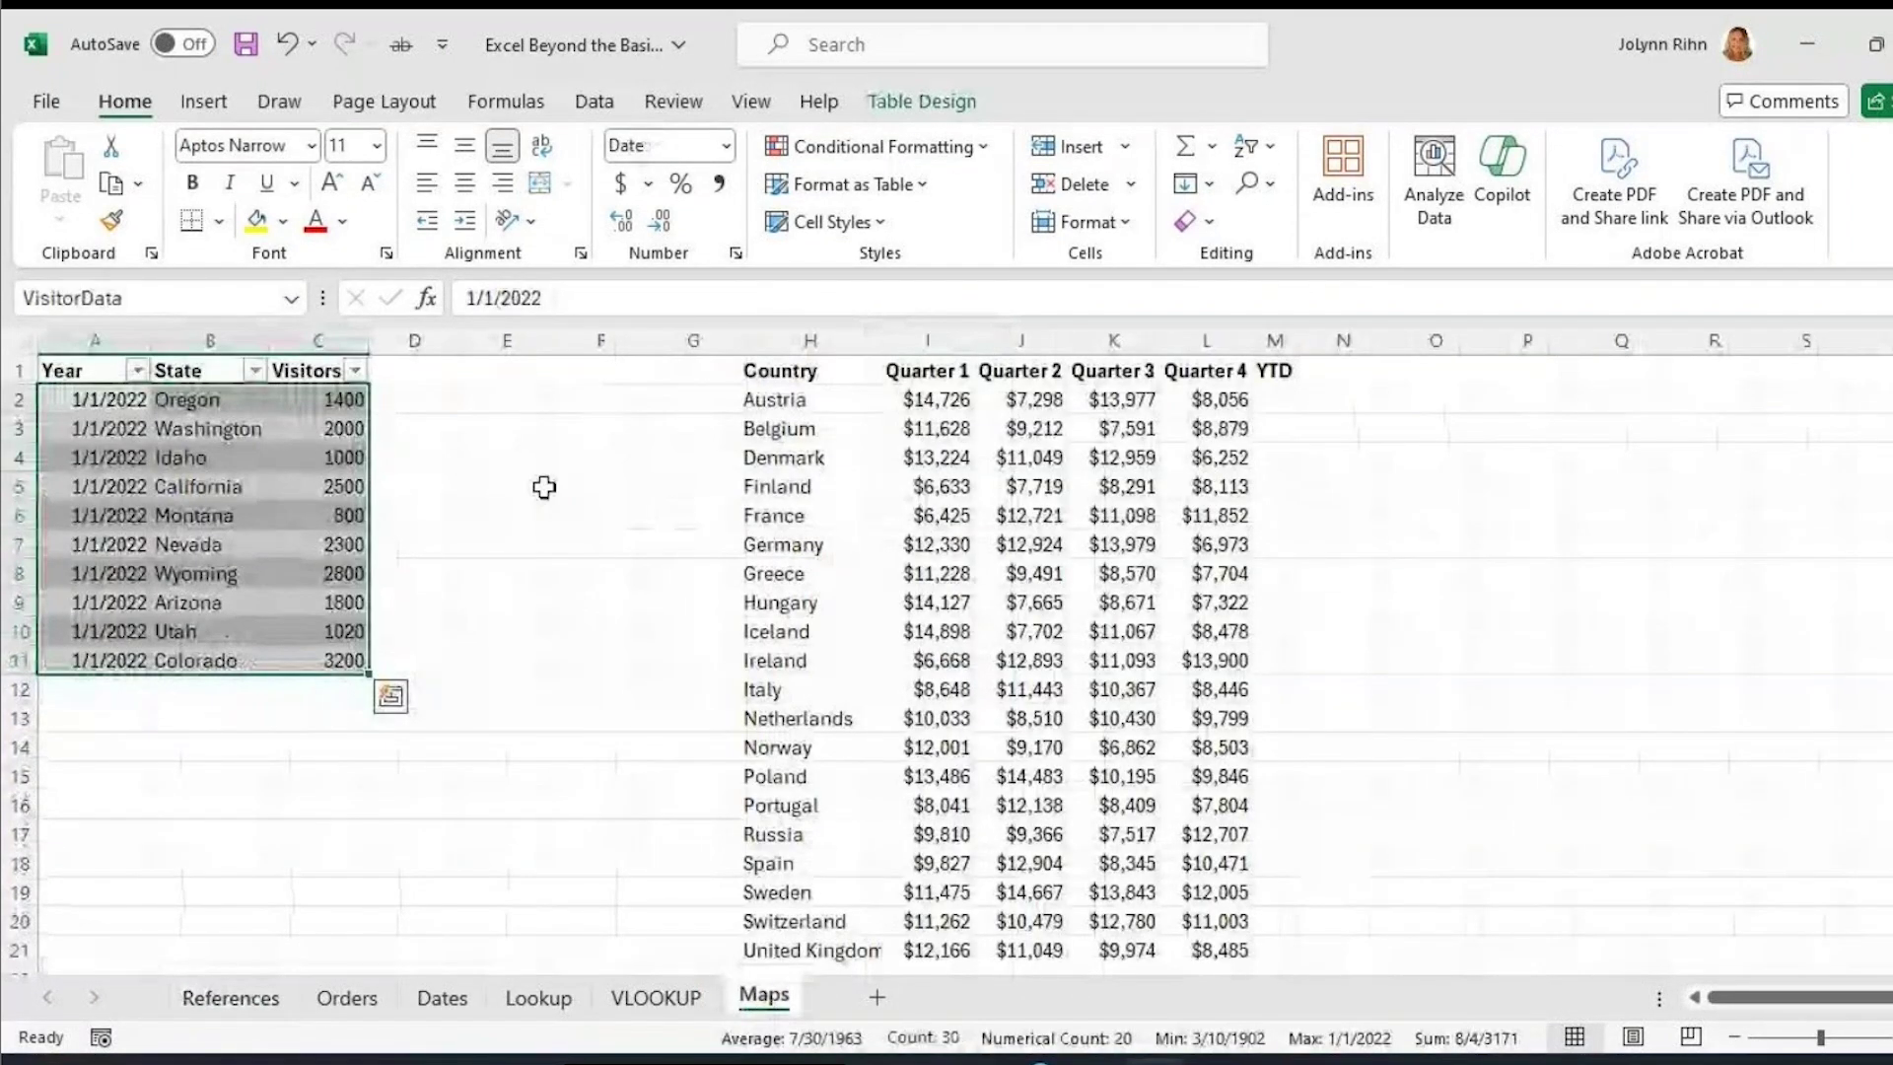
# Enter =1000*CommissionRate in Maps cell E2, returning 40
pyautogui.click(504, 402)
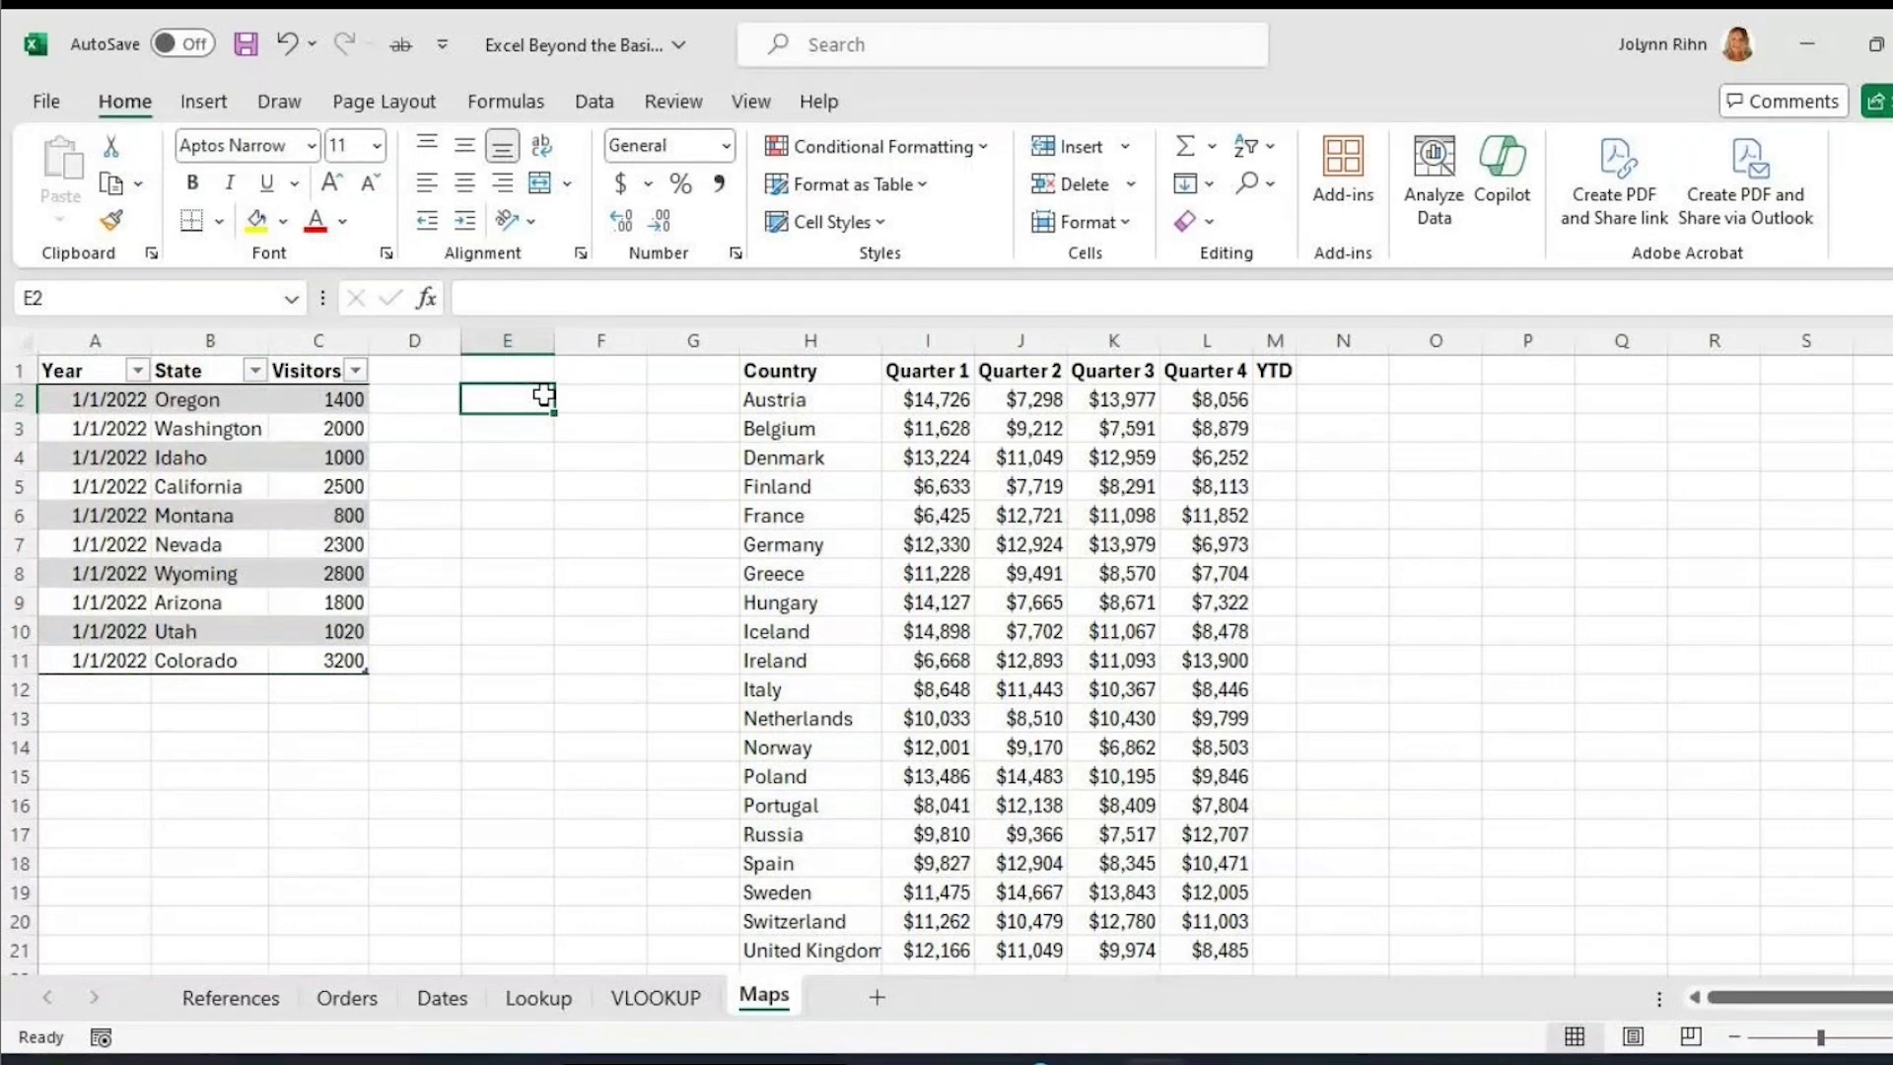
pyautogui.write('=')
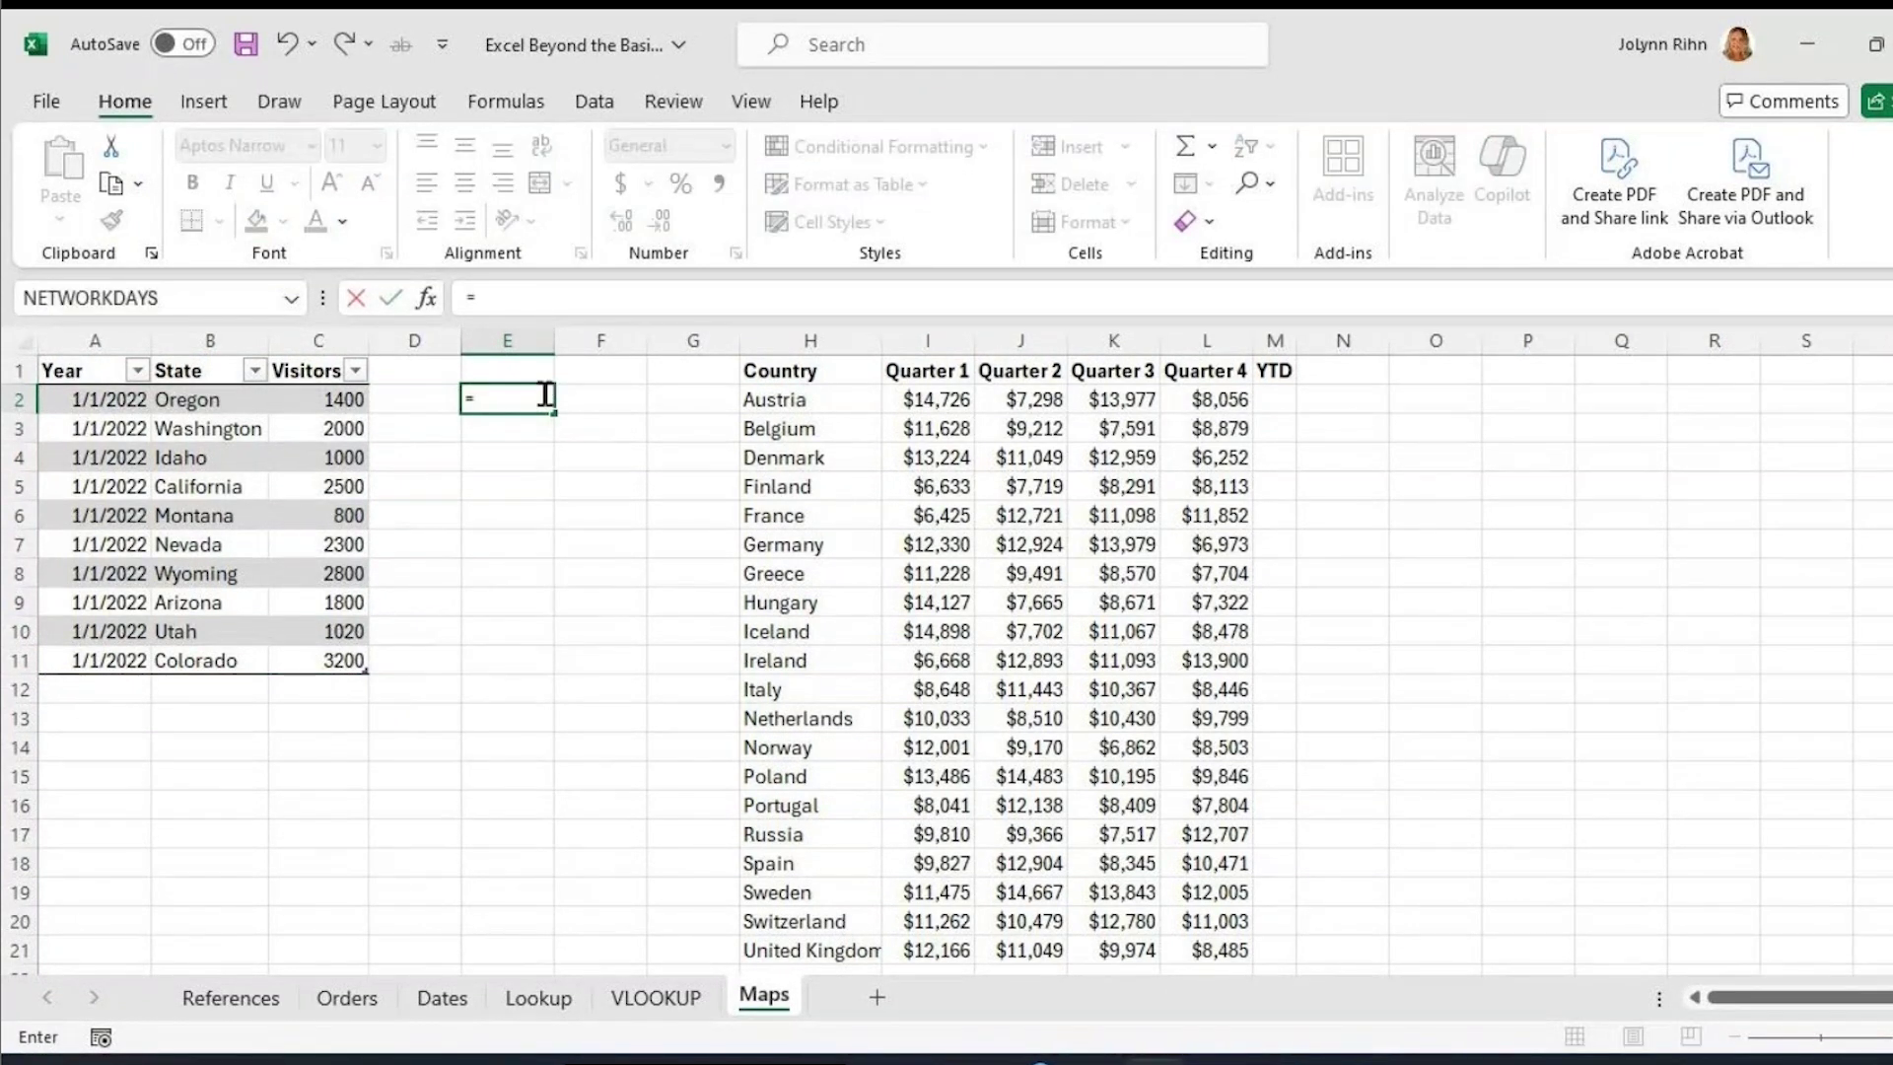
pyautogui.write('1000*co')
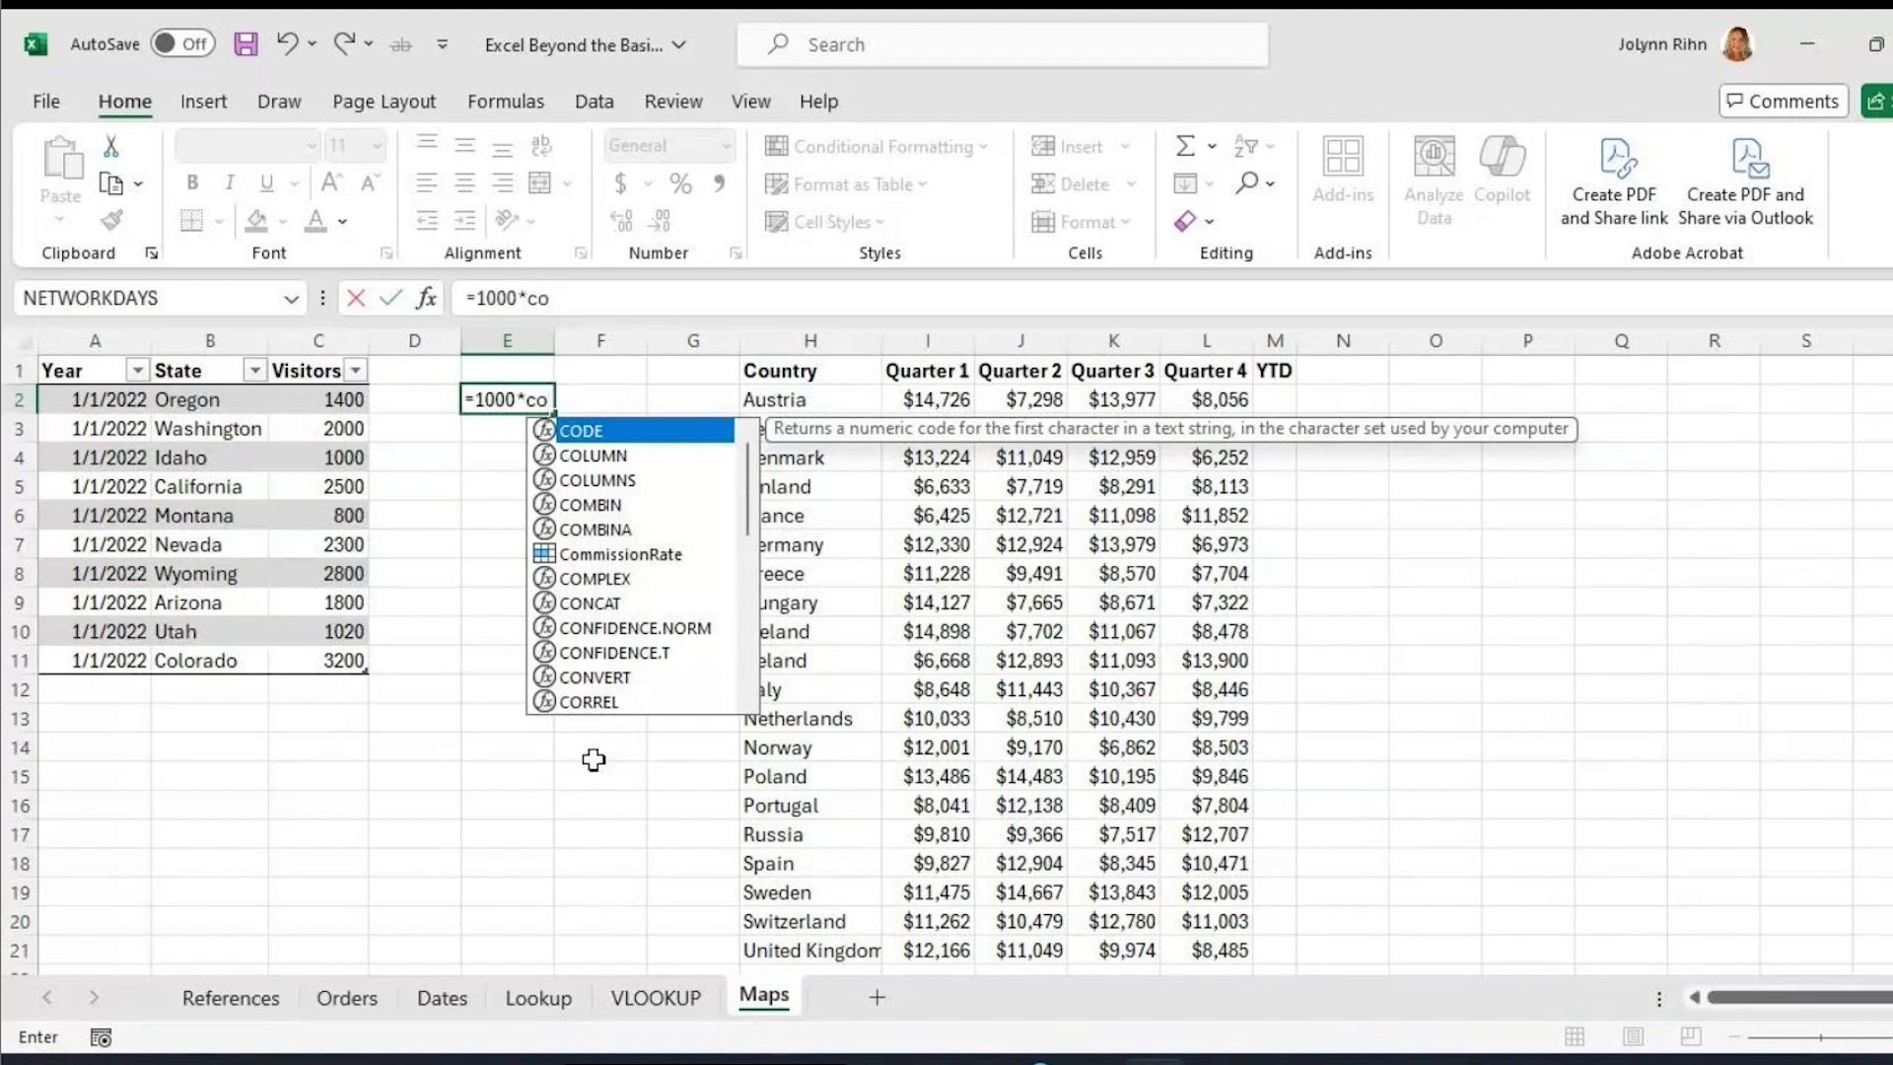
pyautogui.doubleClick(609, 554)
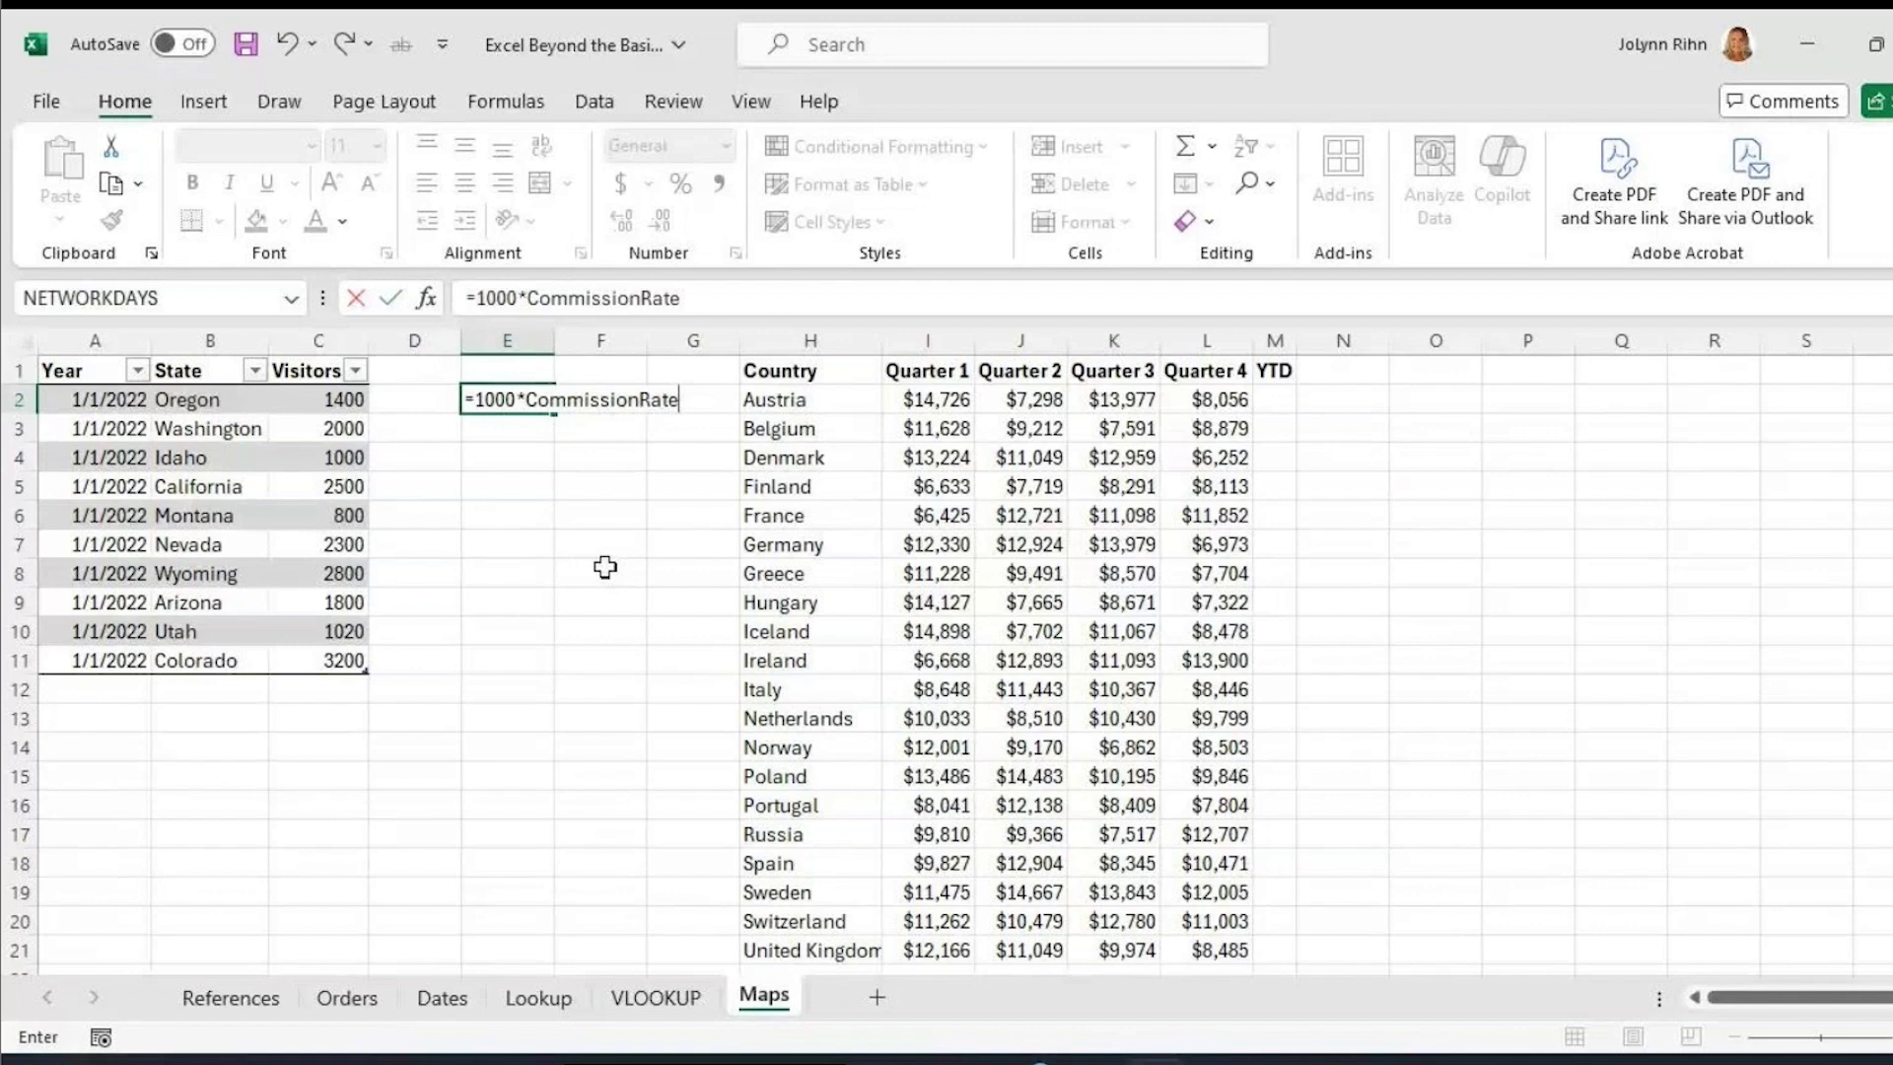
pyautogui.hotkey('ctrl', 'Return')
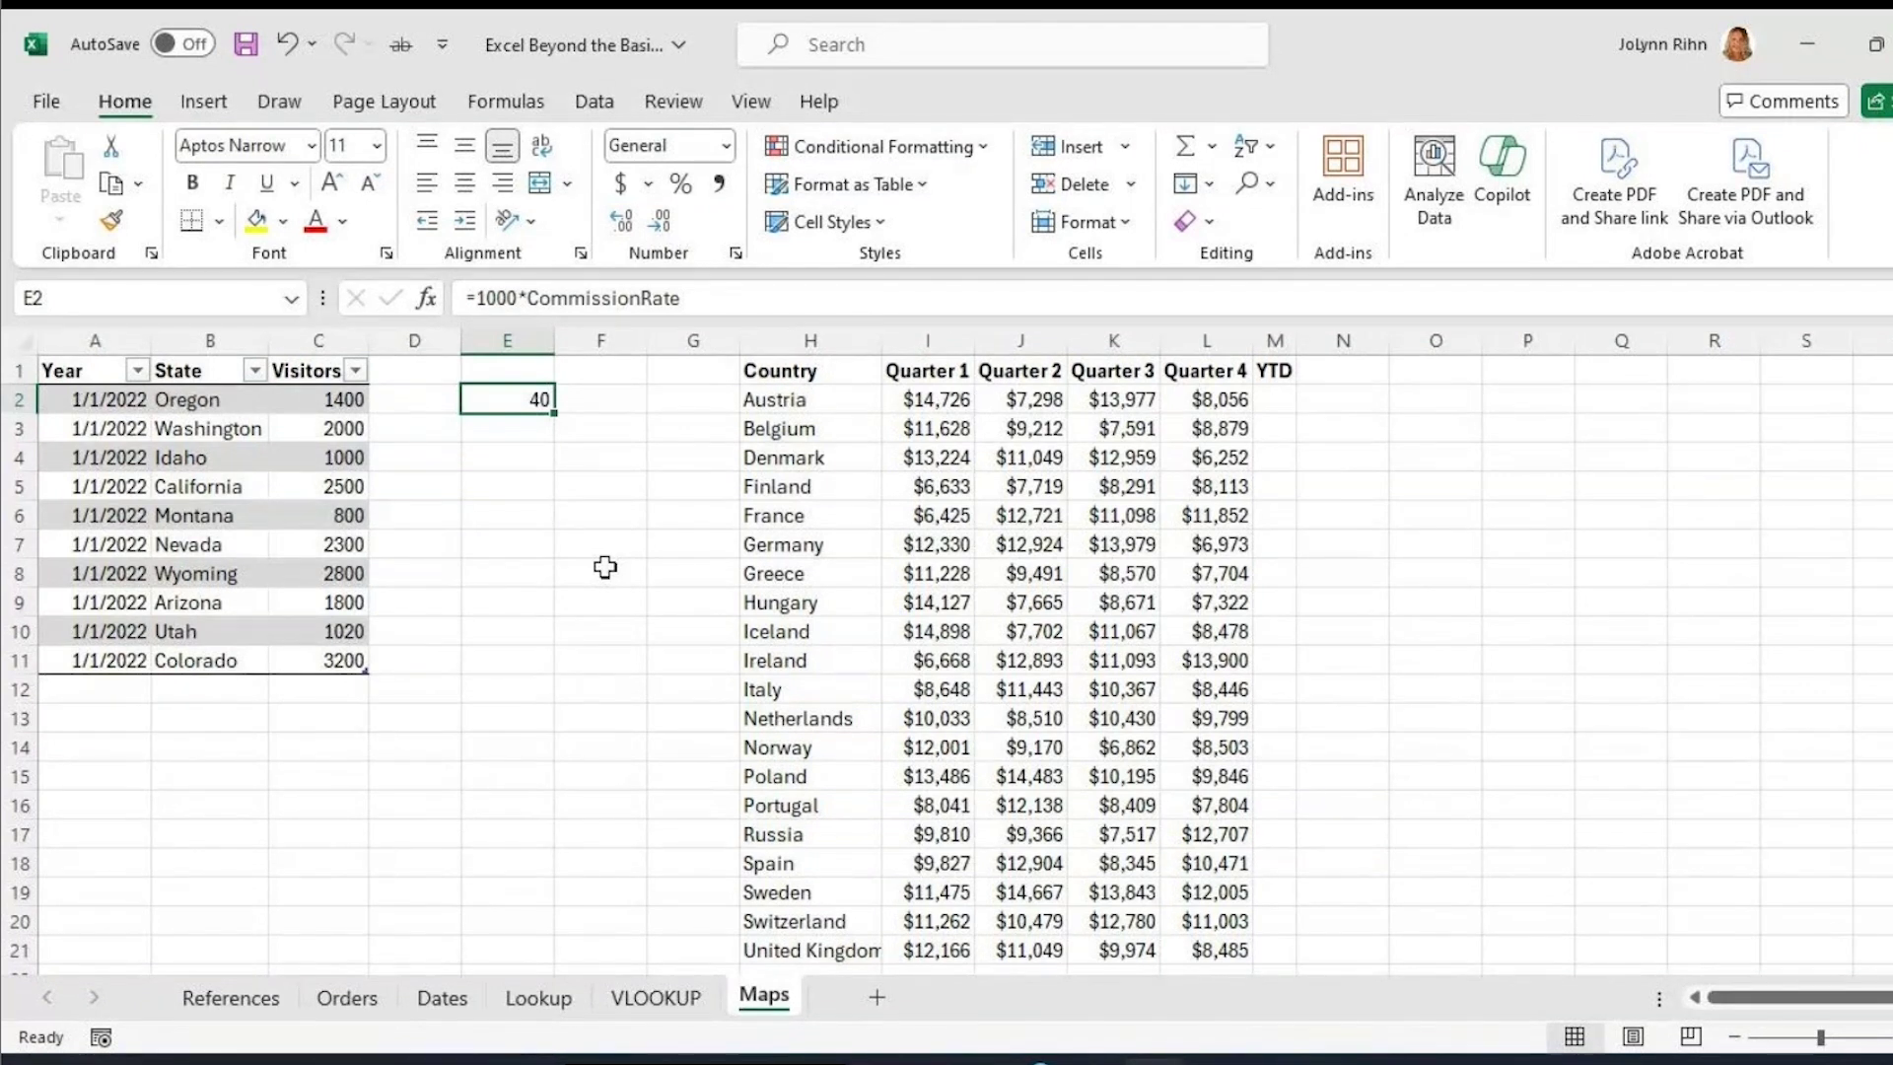
pyautogui.click(291, 301)
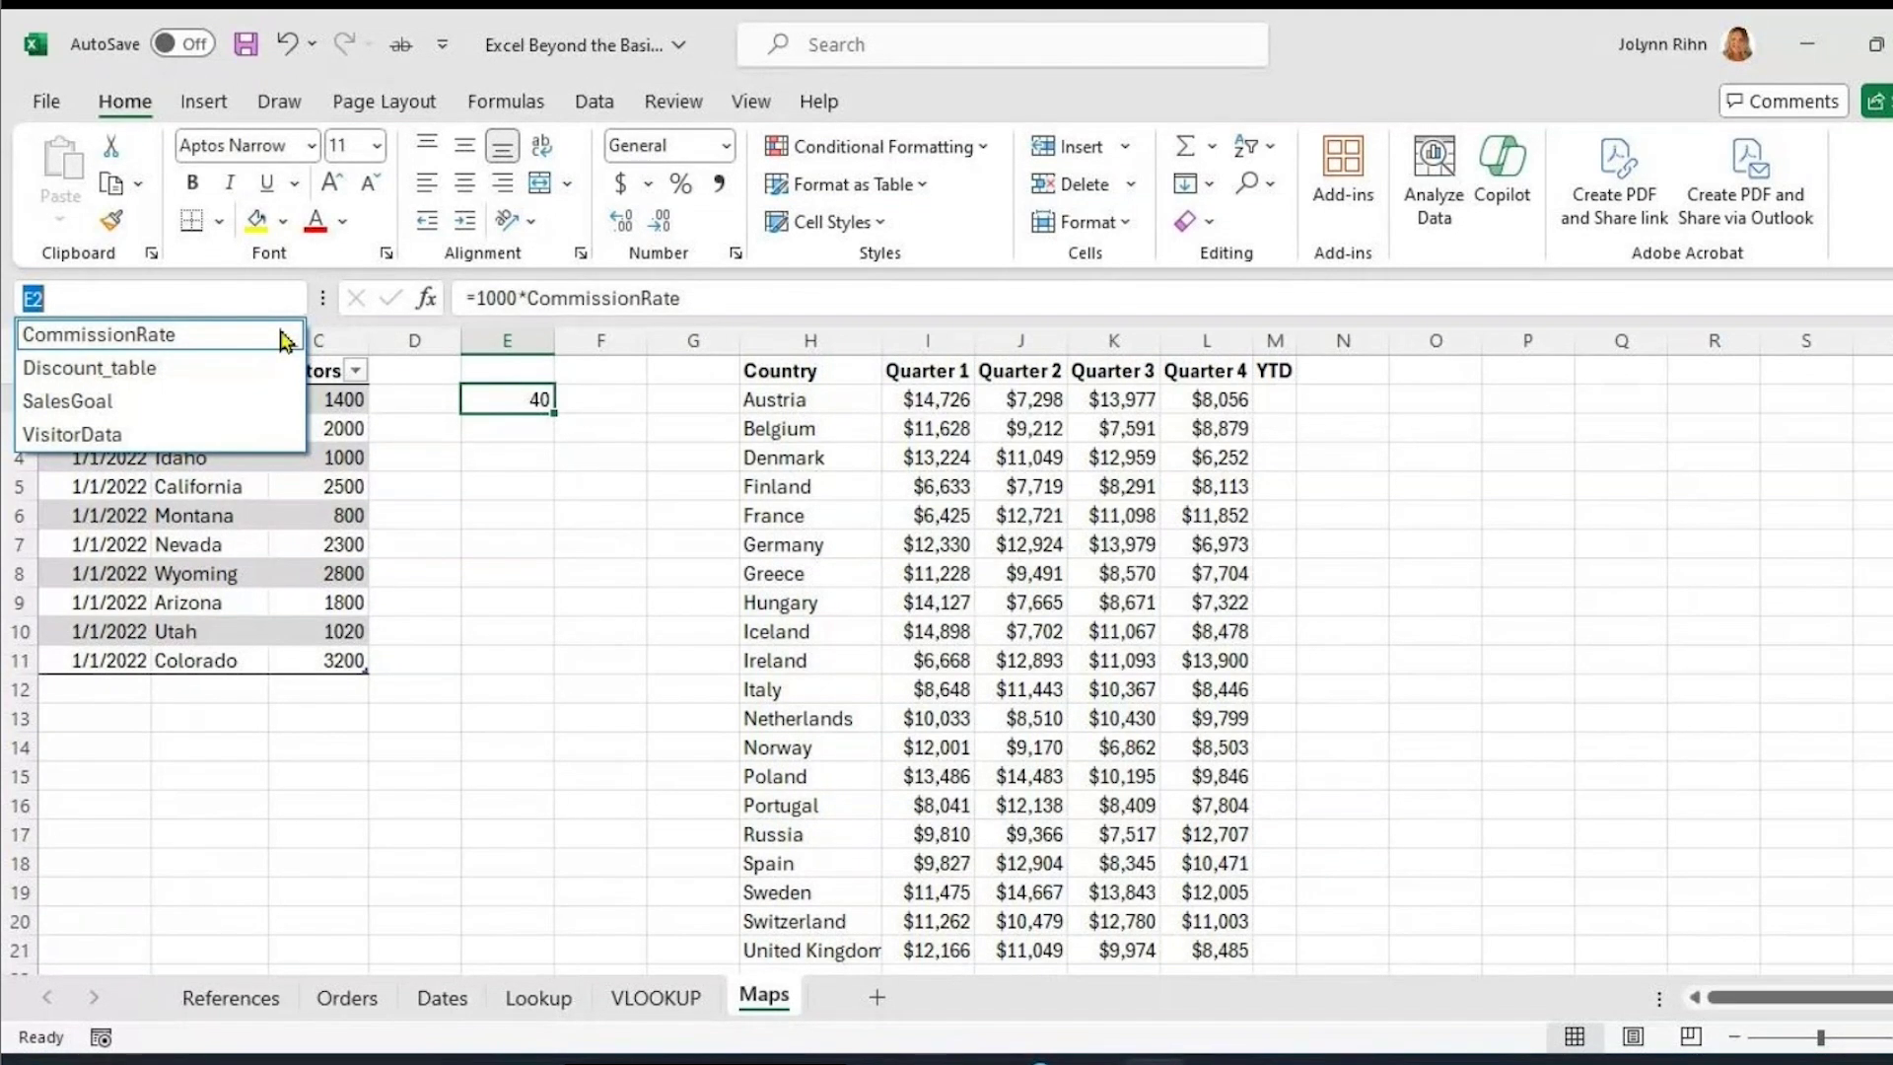
# Pick CommissionRate from the defined names to jump to References!G2
pyautogui.click(87, 334)
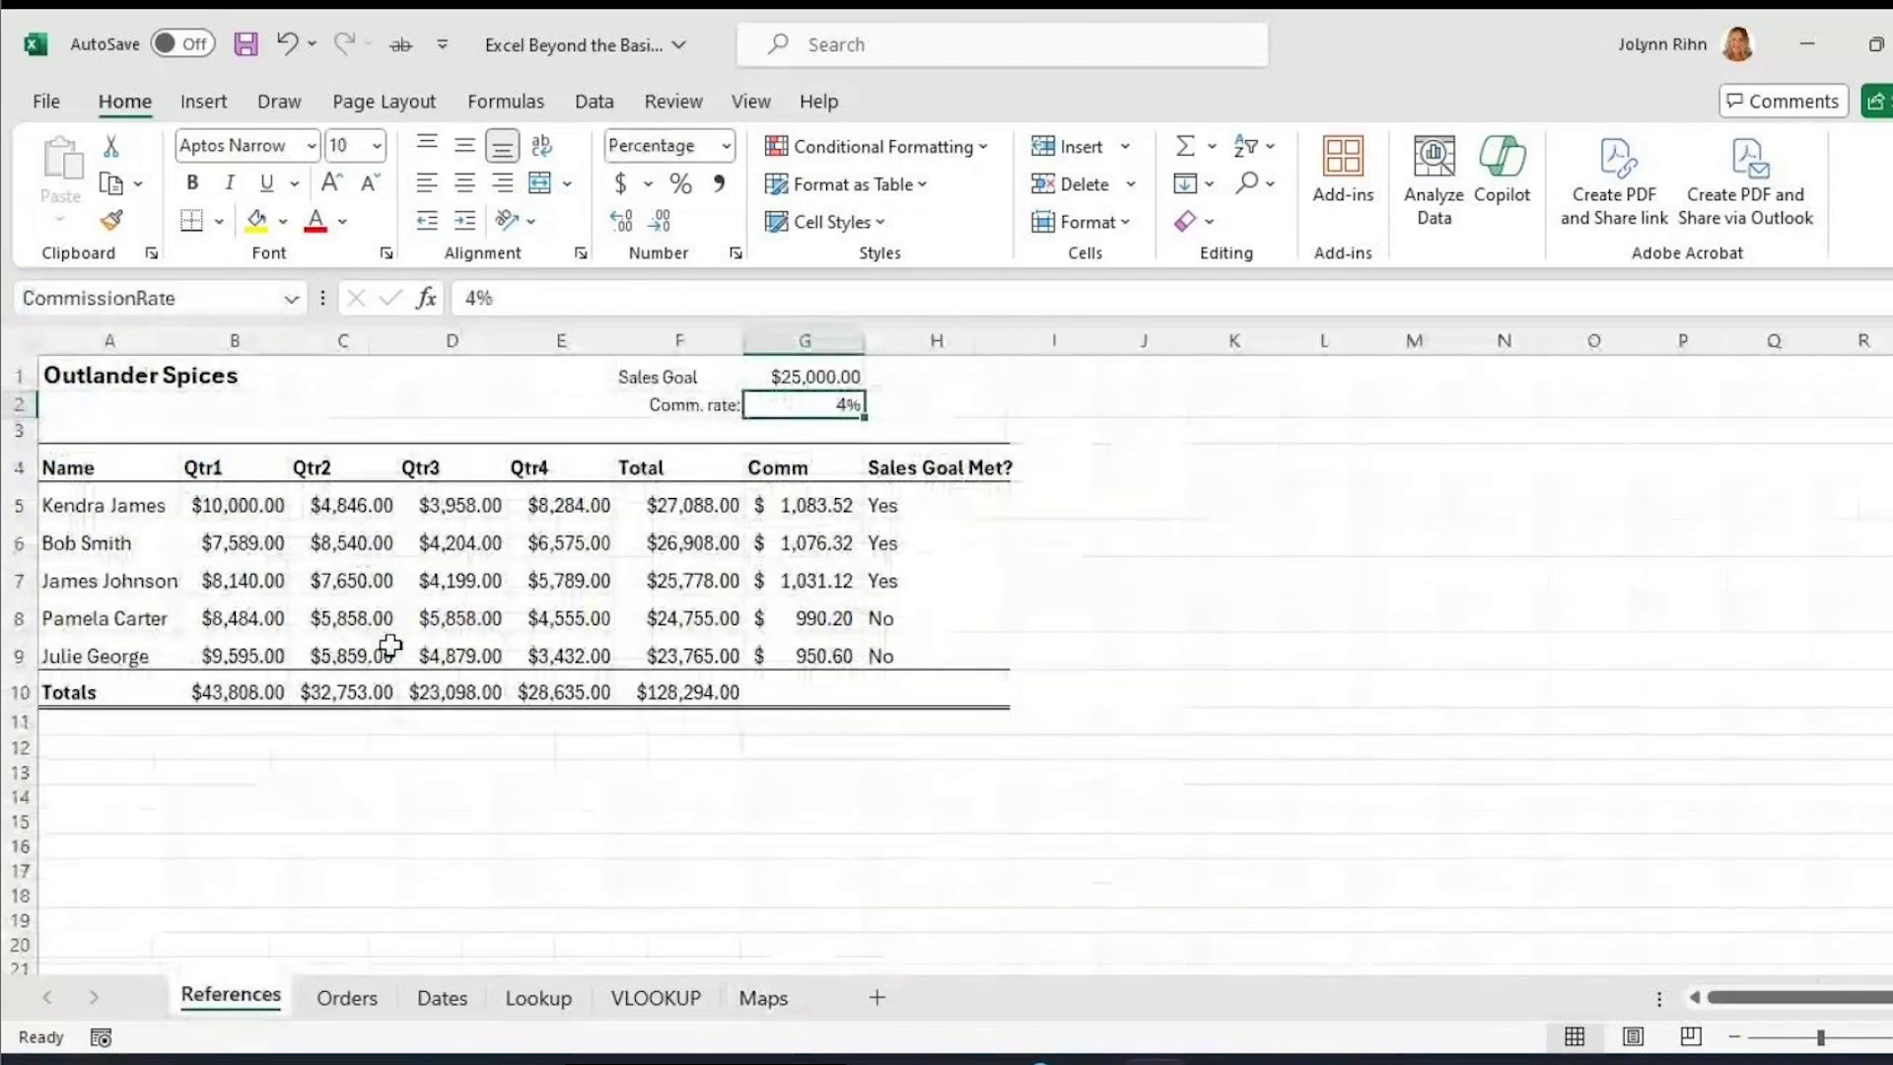